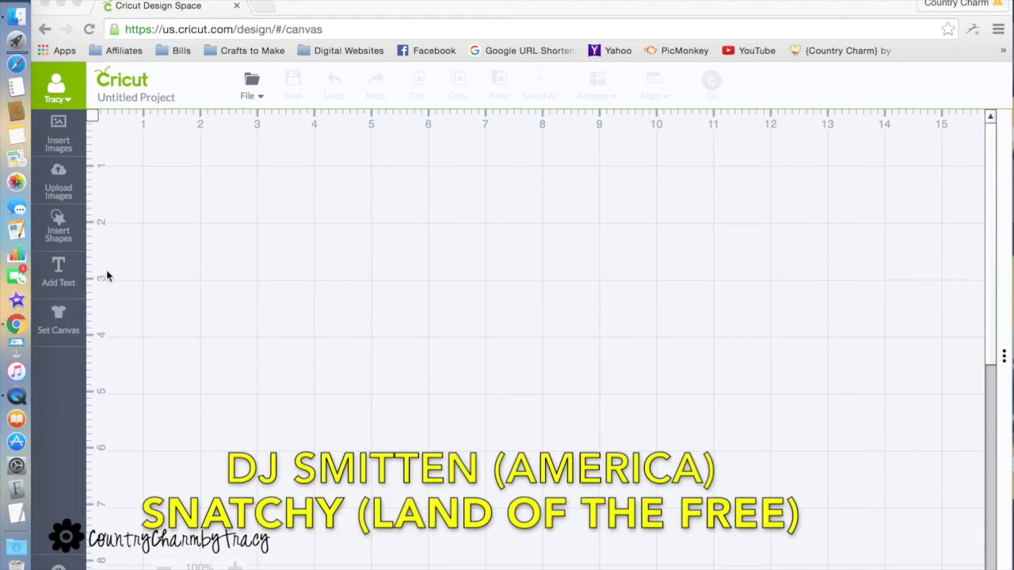
- Add a square and place it at the top-left of the canvas
left_click(58, 232)
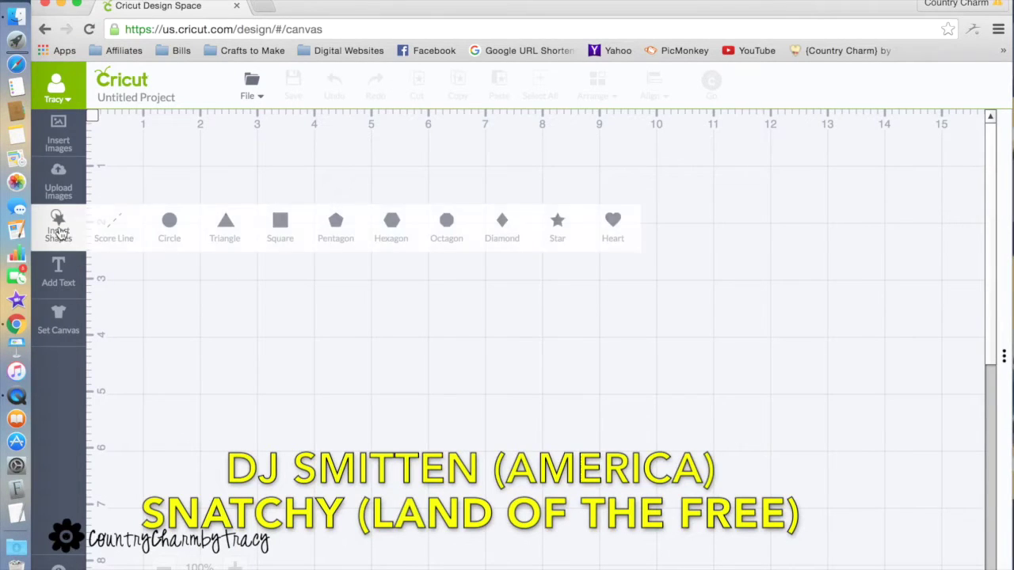
left_click(283, 222)
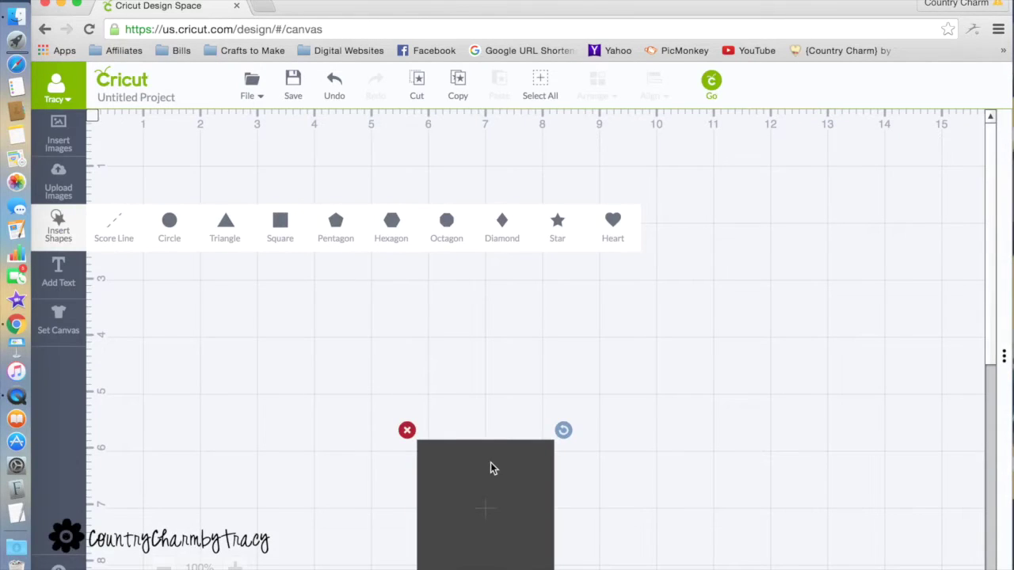
left_click_drag(491, 474, 194, 185)
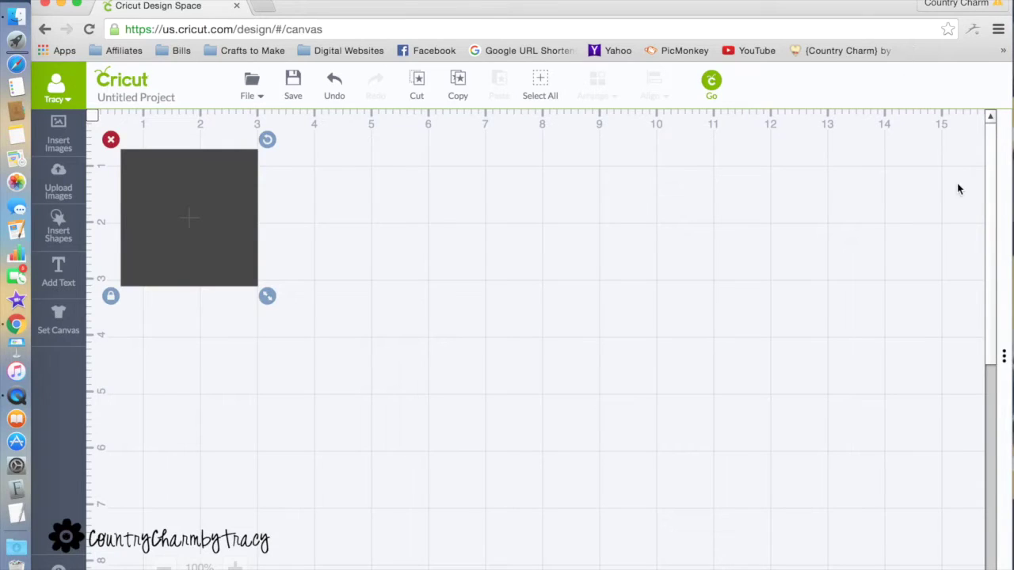
- Unlock the proportions and resize the square to 14.50 in wide by 4 in high
left_click(1005, 356)
left_click(888, 124)
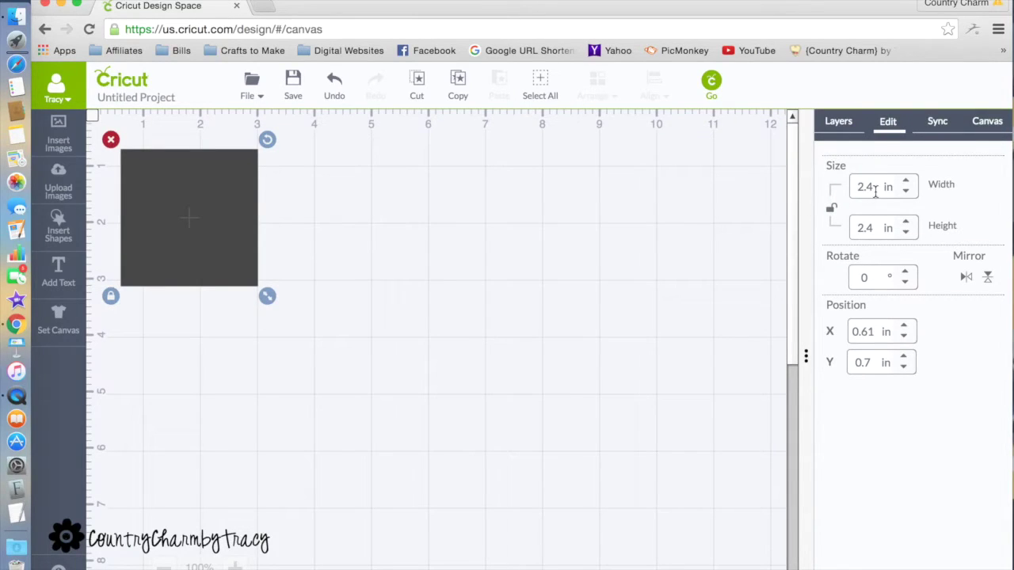
double_click(846, 187)
type("14.50")
key("Tab")
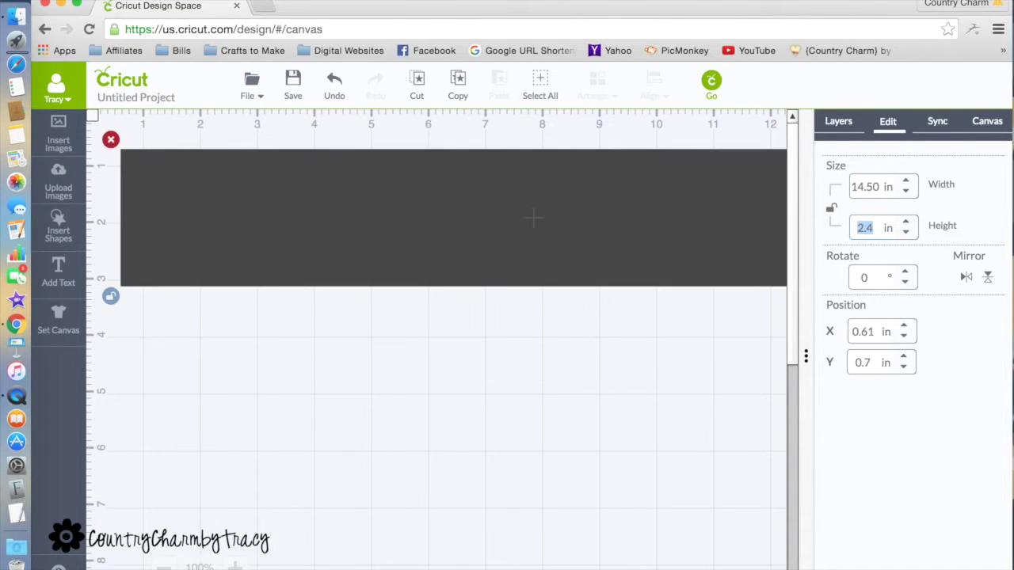
type("4")
key("Tab")
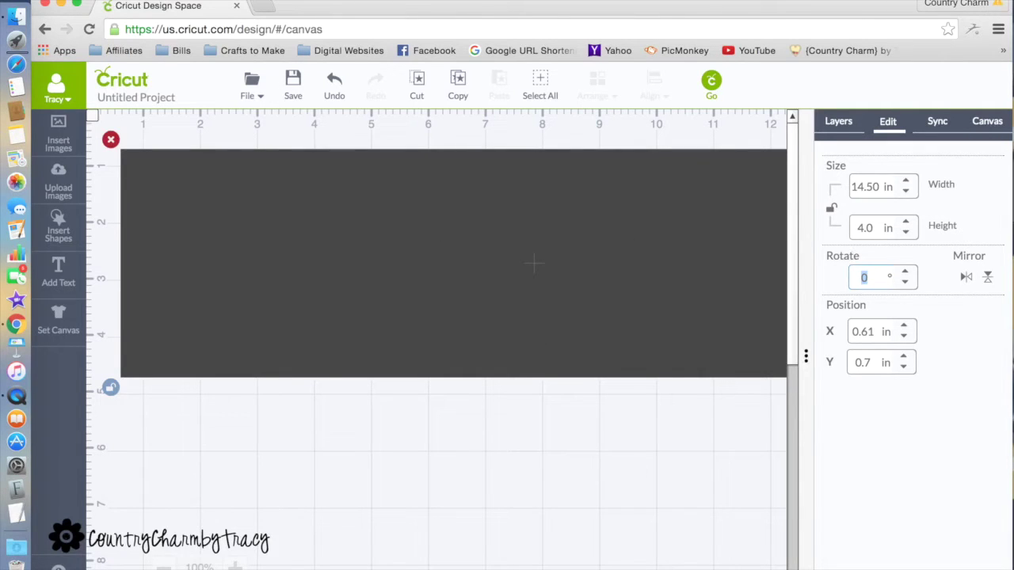
- Colour the Square layer navy from the Basic Colors
left_click(806, 356)
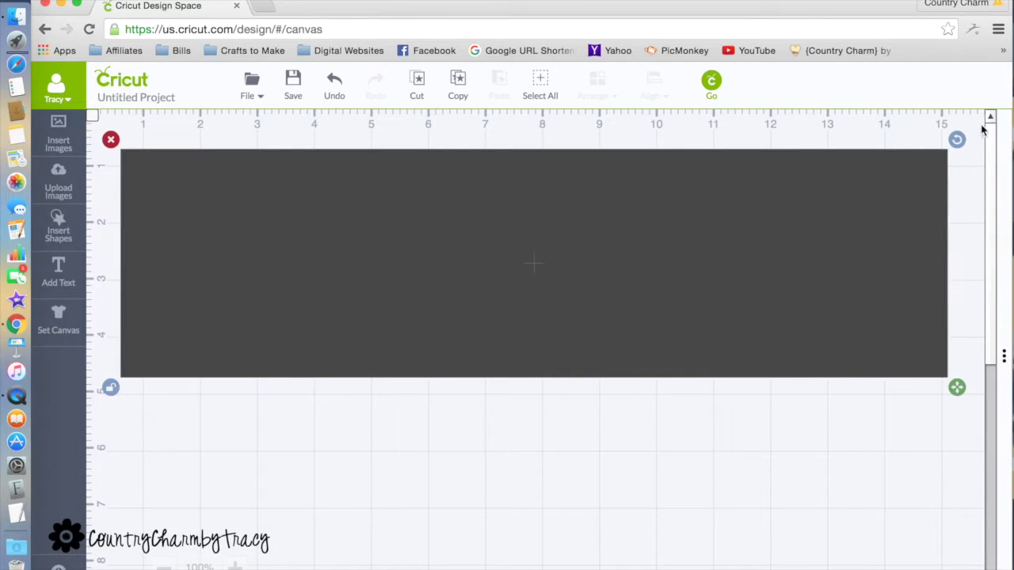
left_click(1004, 359)
left_click(830, 122)
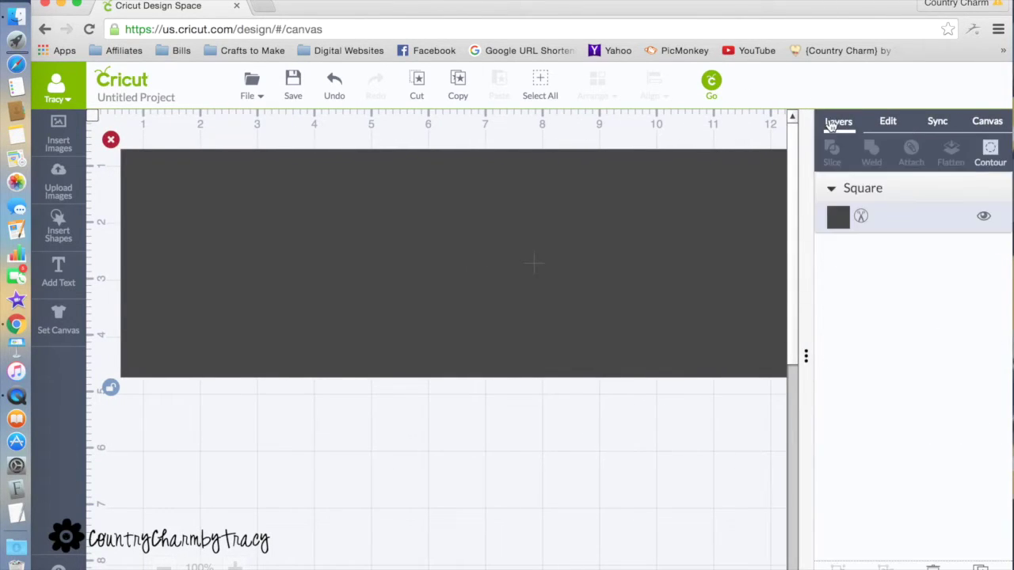
left_click(838, 217)
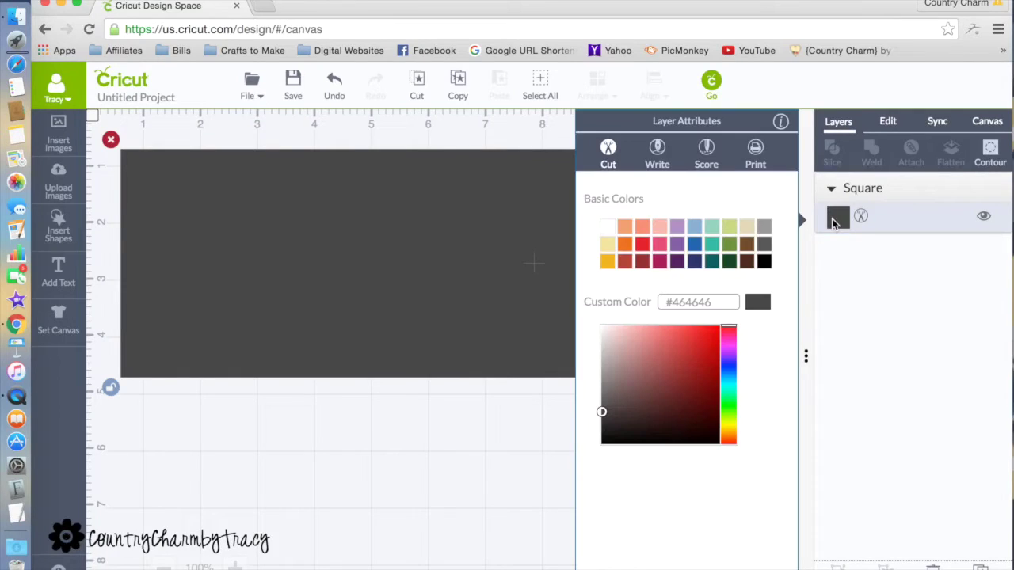
left_click(693, 262)
left_click(507, 484)
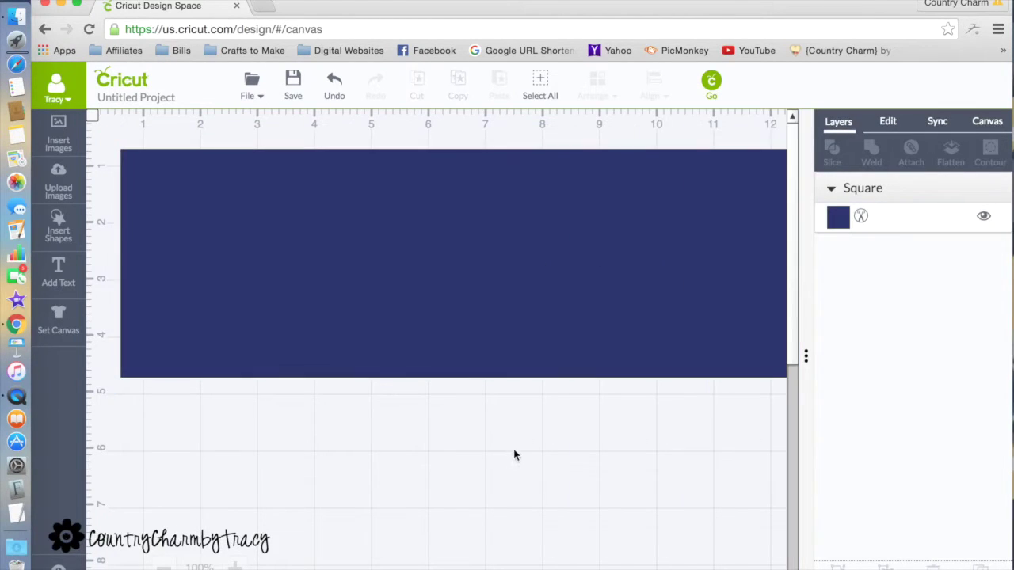
left_click(808, 357)
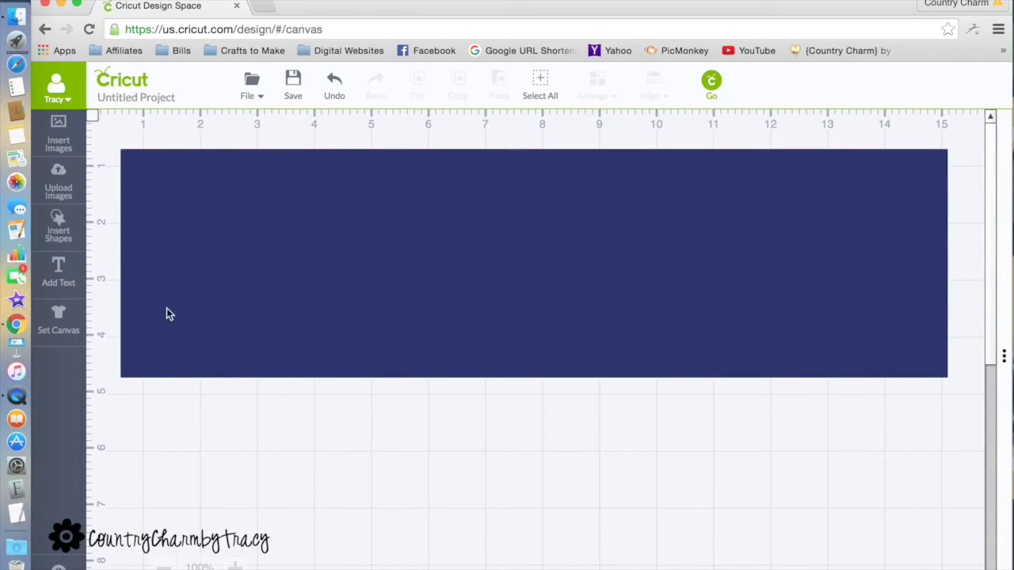
- Add a text box reading AMERICA and bring up its font and size settings
left_click(59, 279)
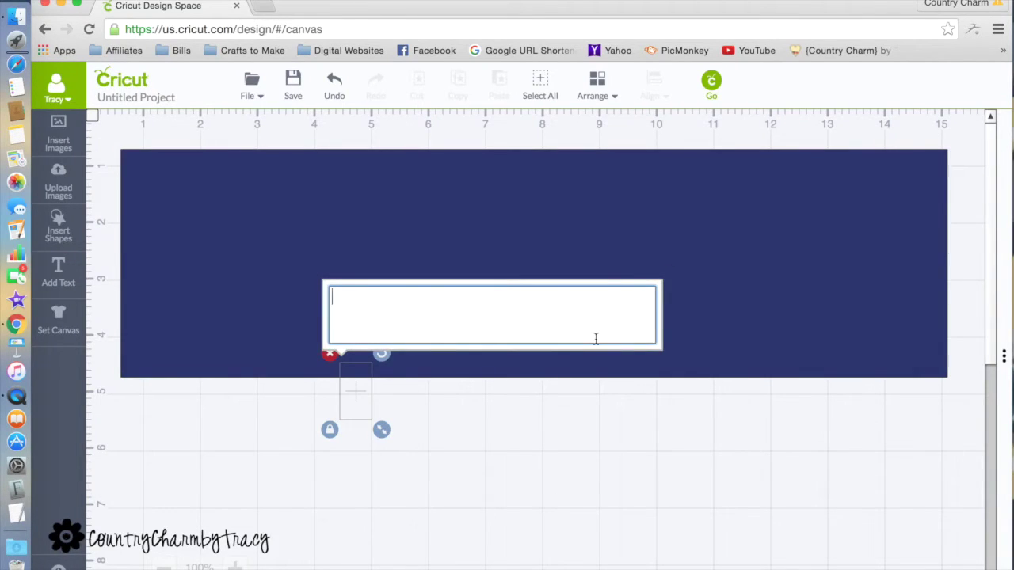
type("AMERICA")
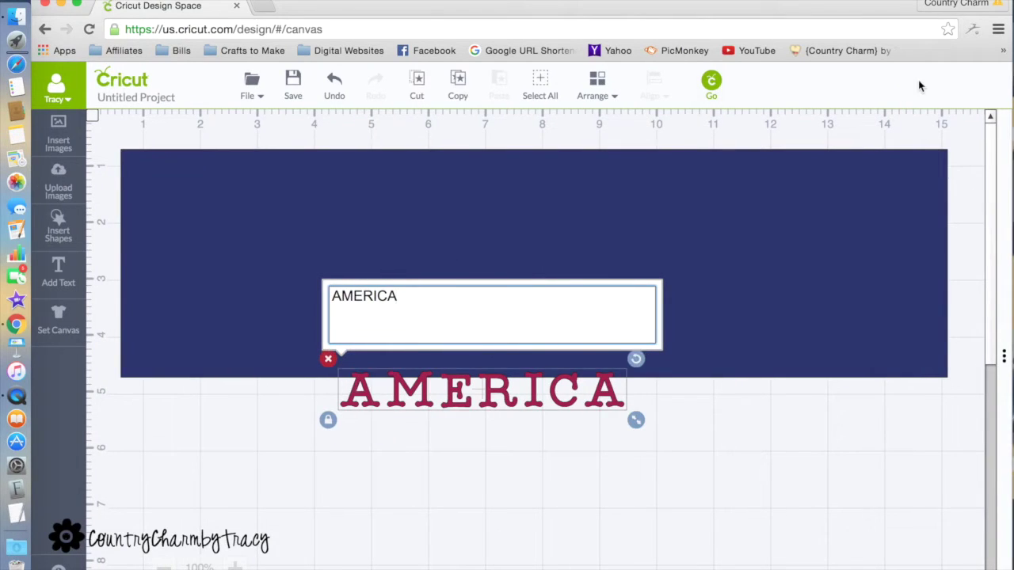
left_click(1003, 359)
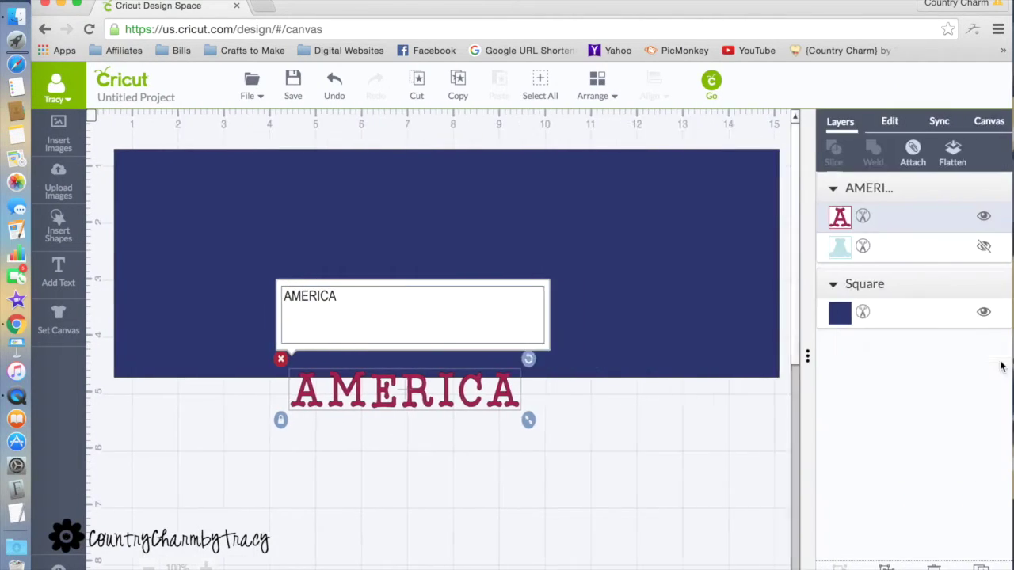
left_click(890, 124)
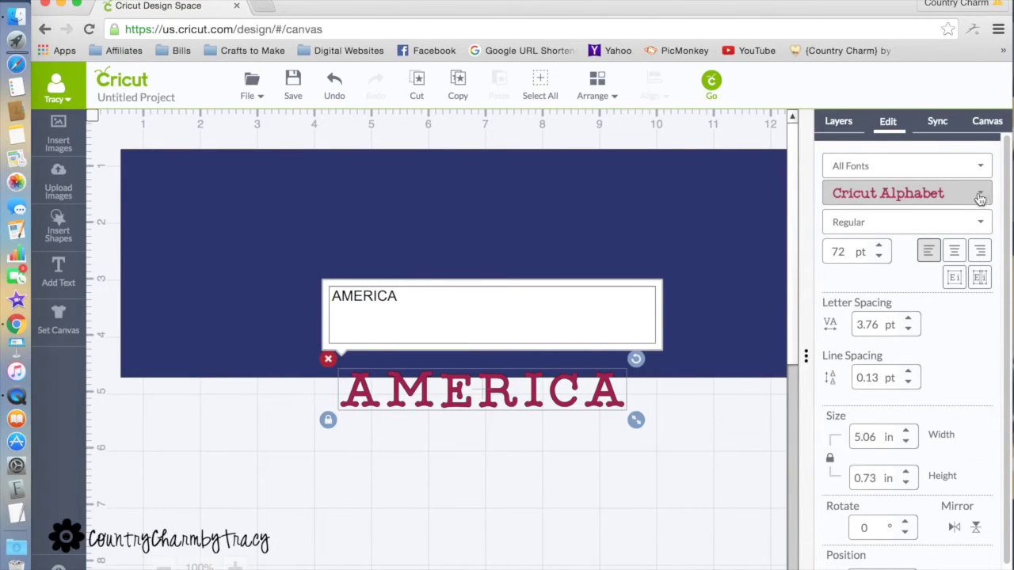
- Change the AMERICA text font to Fontastic Fonts - DJ Smitten
left_click(977, 201)
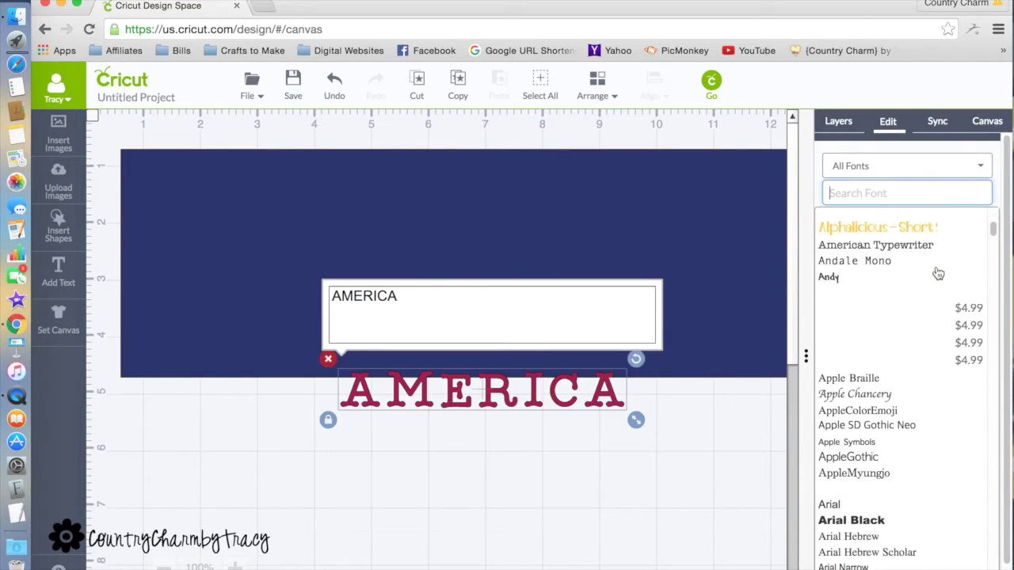
scroll(938, 274, "down", 15)
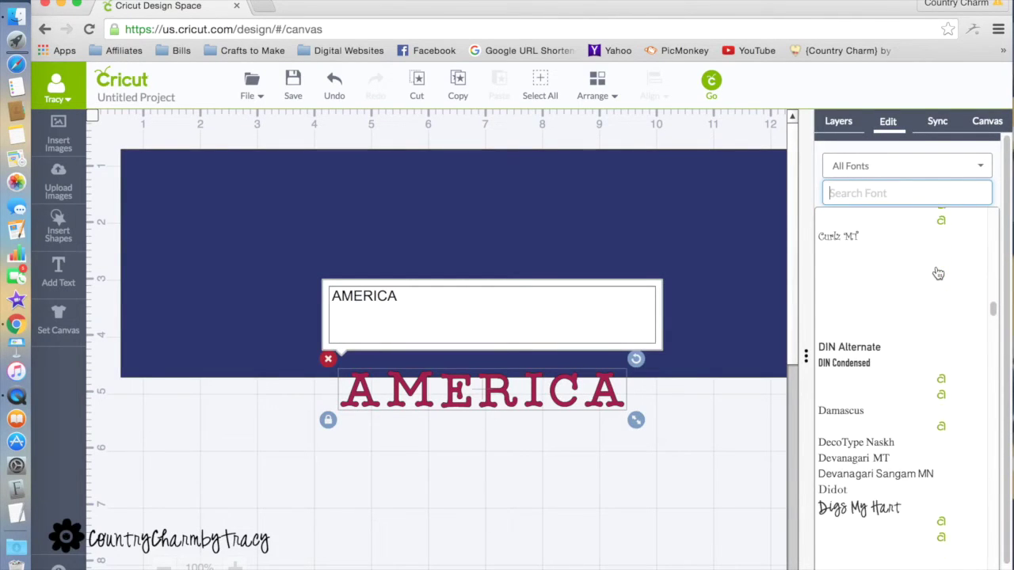
scroll(938, 273, "down", 12)
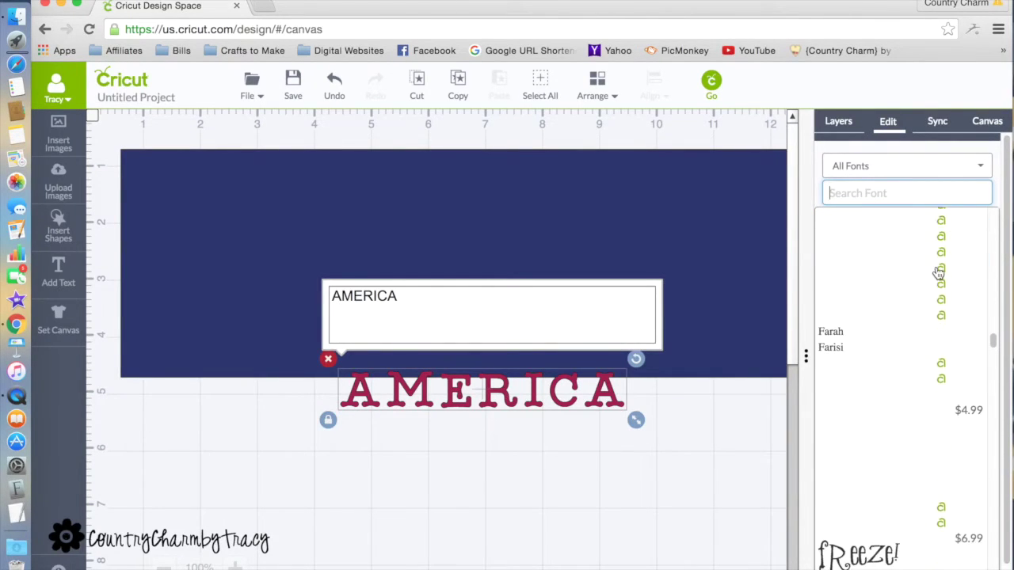
scroll(938, 274, "down", 10)
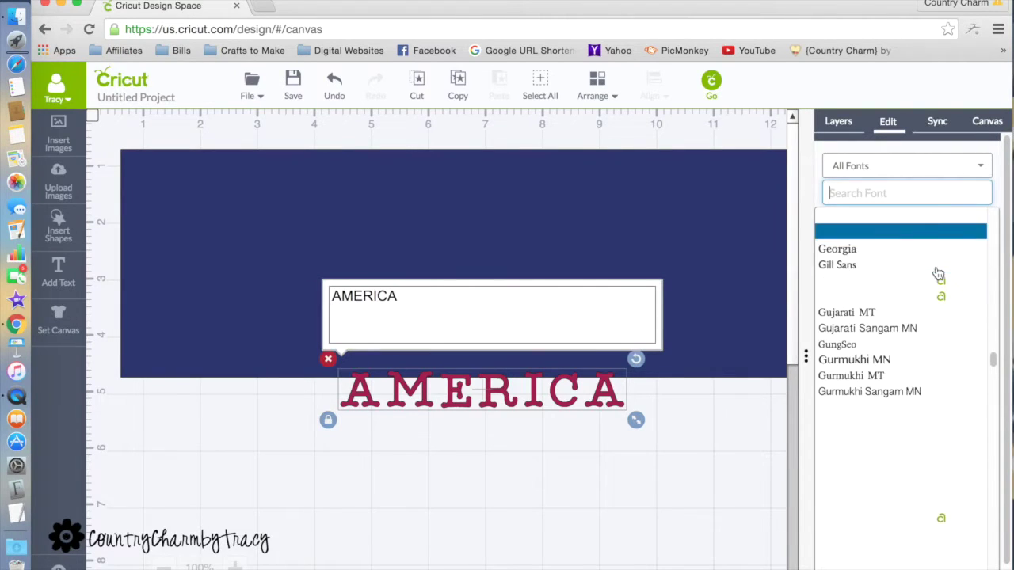
scroll(938, 274, "down", 1)
scroll(931, 281, "down", 8)
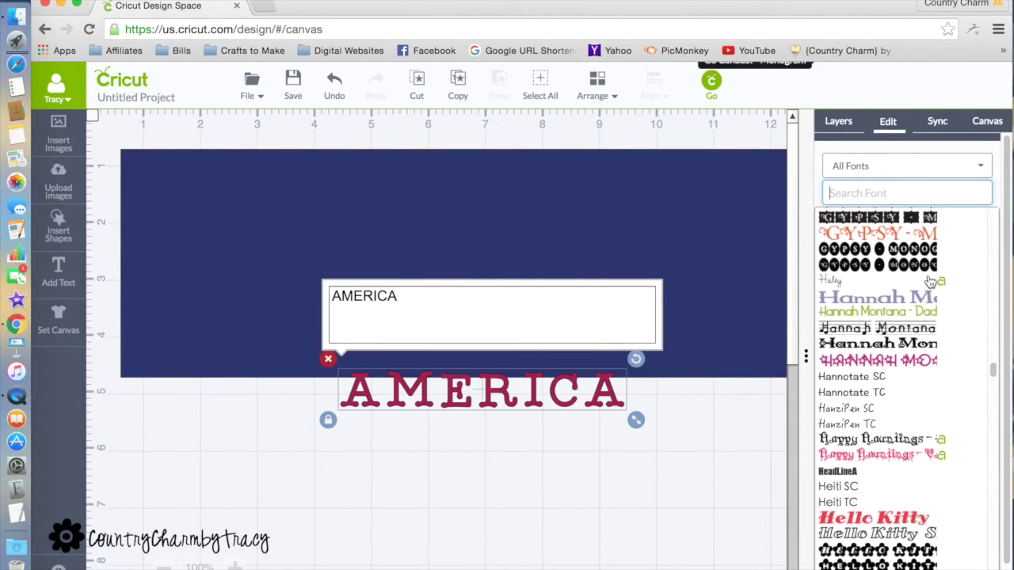
scroll(930, 281, "down", 15)
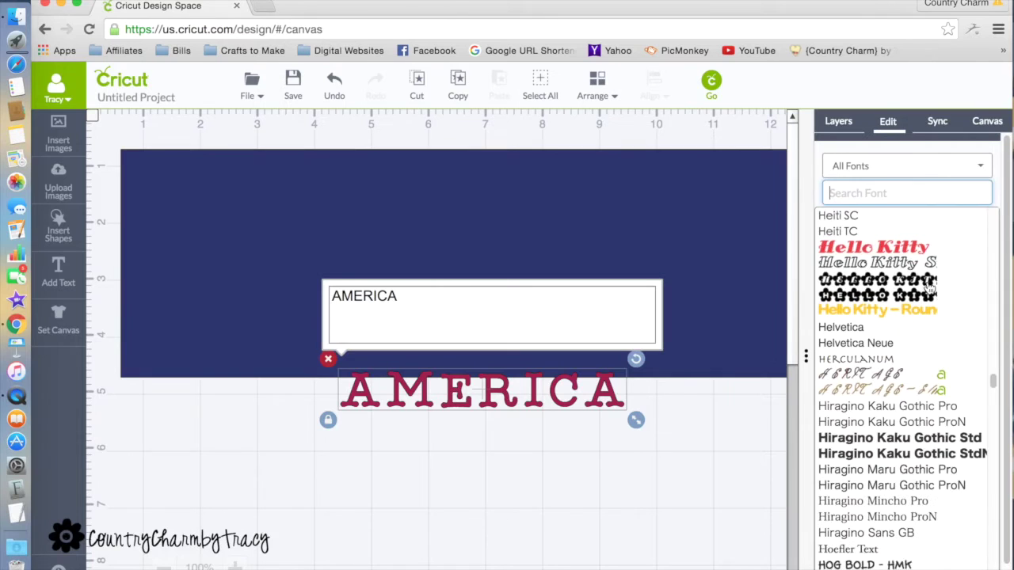
scroll(929, 289, "down", 3)
scroll(929, 289, "up", 15)
scroll(929, 289, "up", 8)
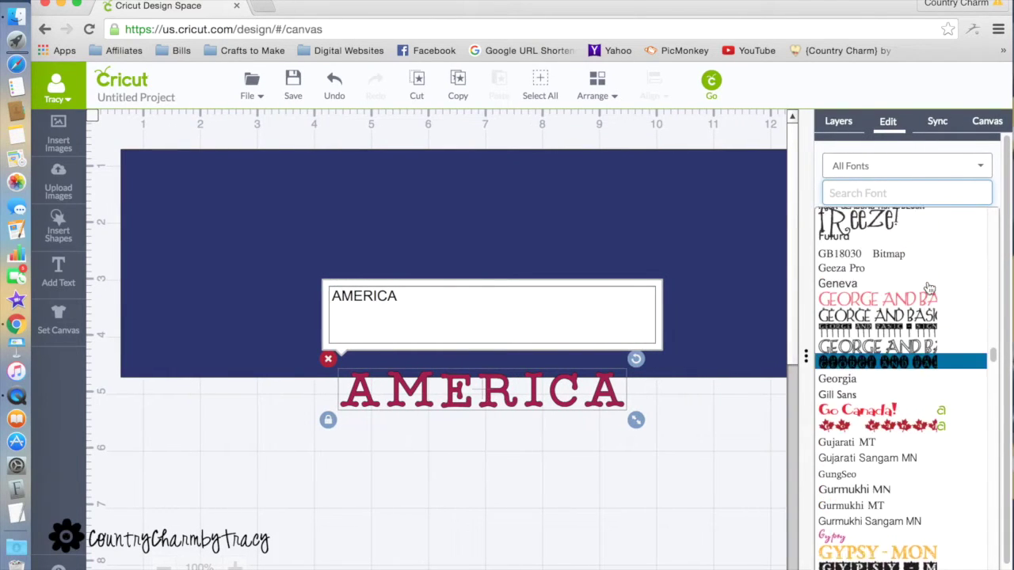
scroll(930, 288, "up", 8)
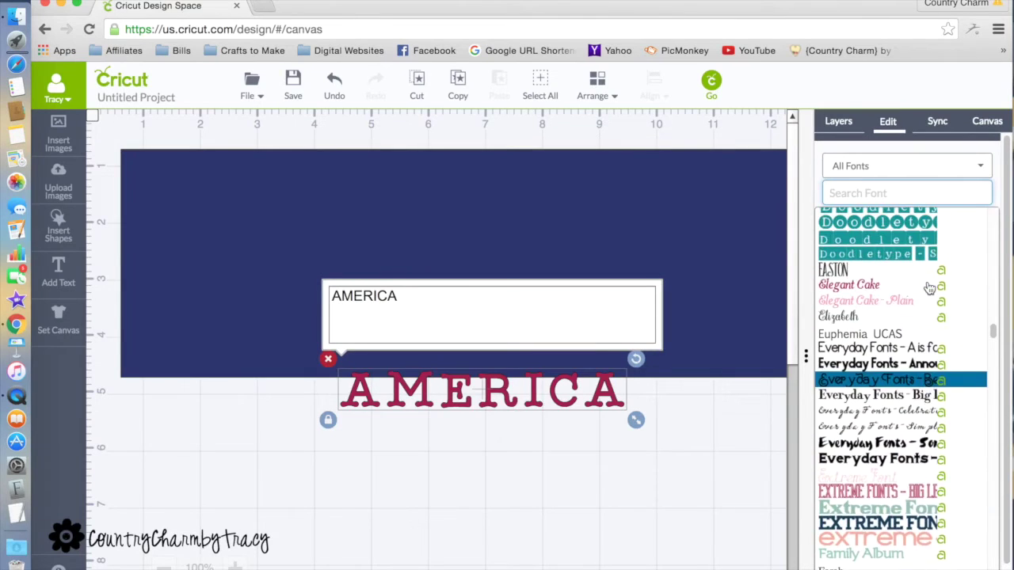
scroll(929, 289, "down", 2)
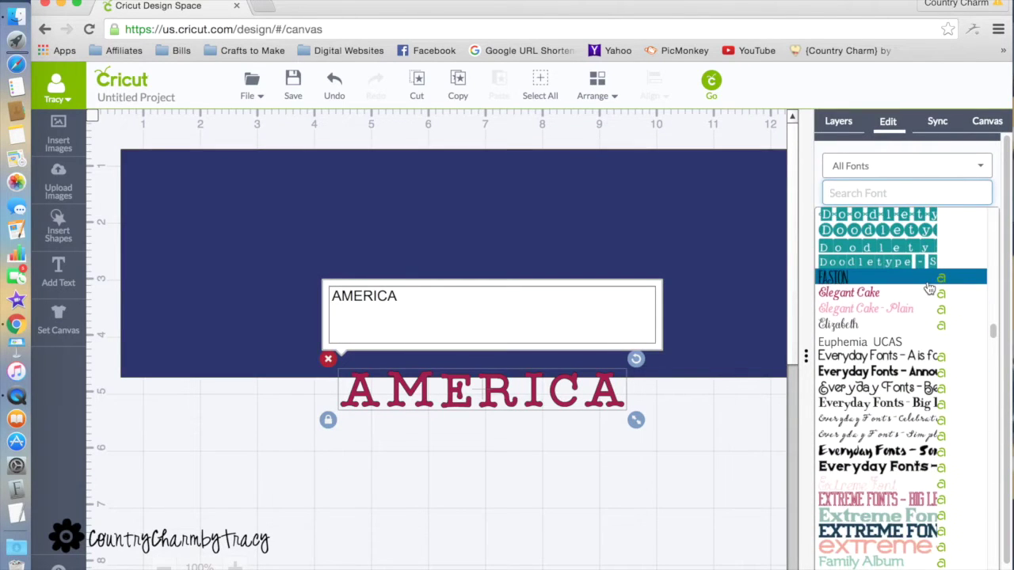
scroll(927, 341, "up", 12)
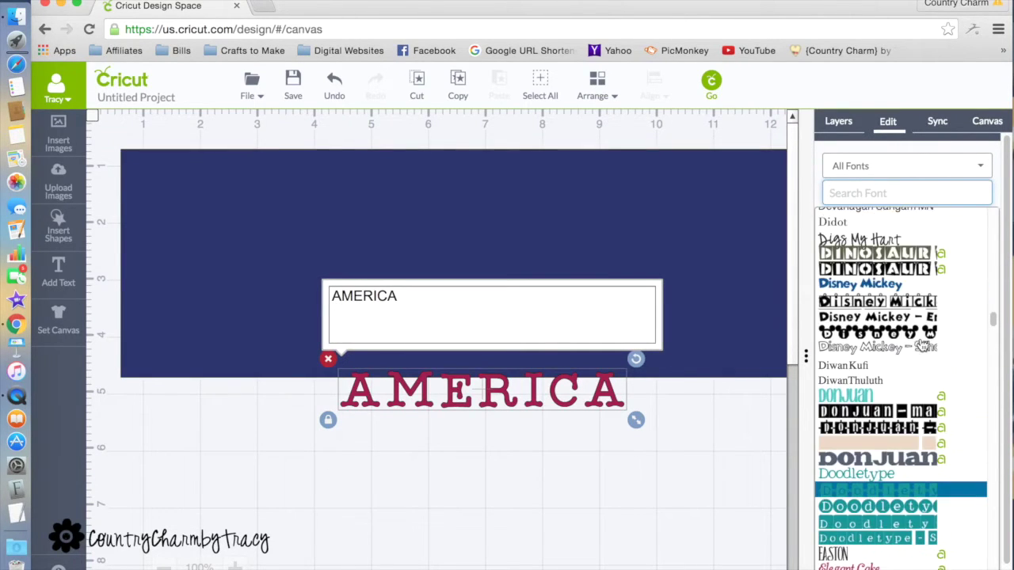
scroll(923, 342, "down", 5)
scroll(923, 343, "down", 15)
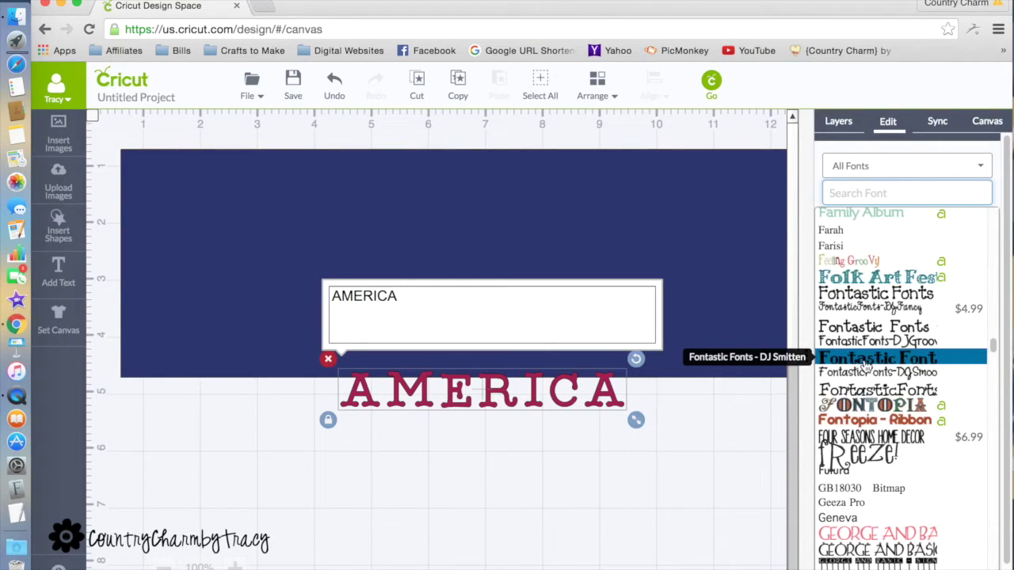
left_click(866, 361)
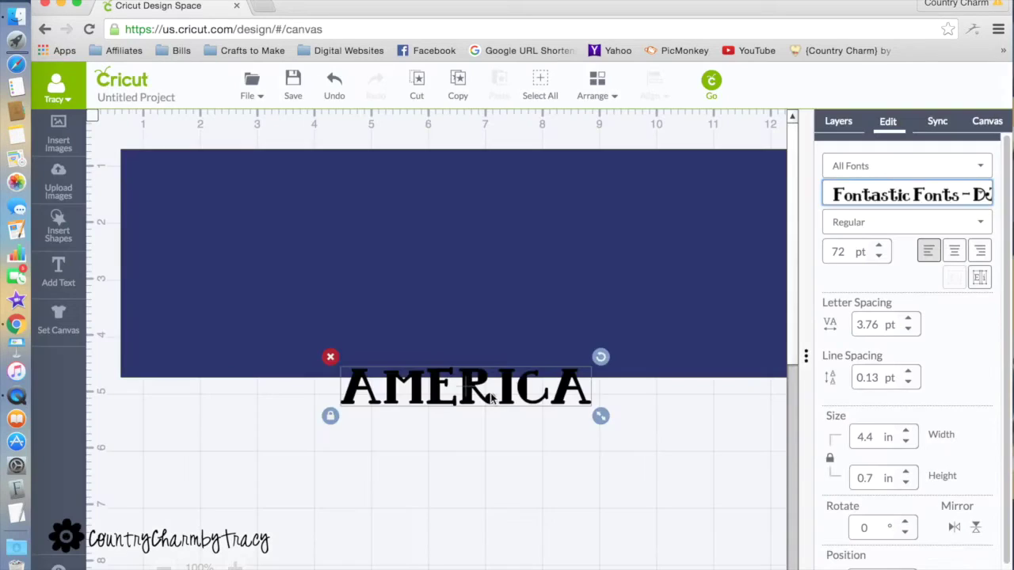
- Move AMERICA onto the navy rectangle and stretch it to about 13.4 by 2.9 inches
left_click_drag(492, 379, 349, 226)
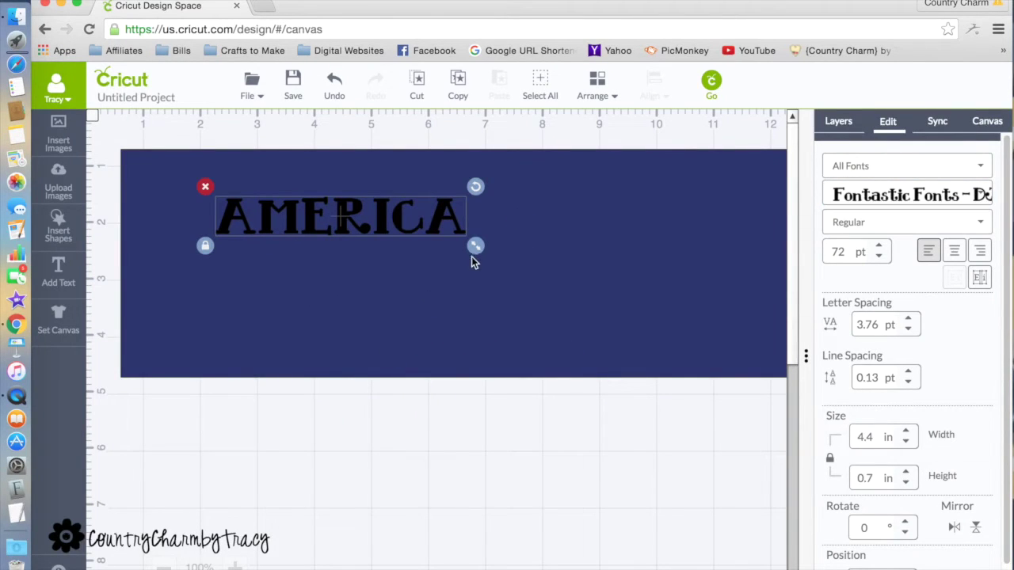
left_click_drag(474, 249, 622, 335)
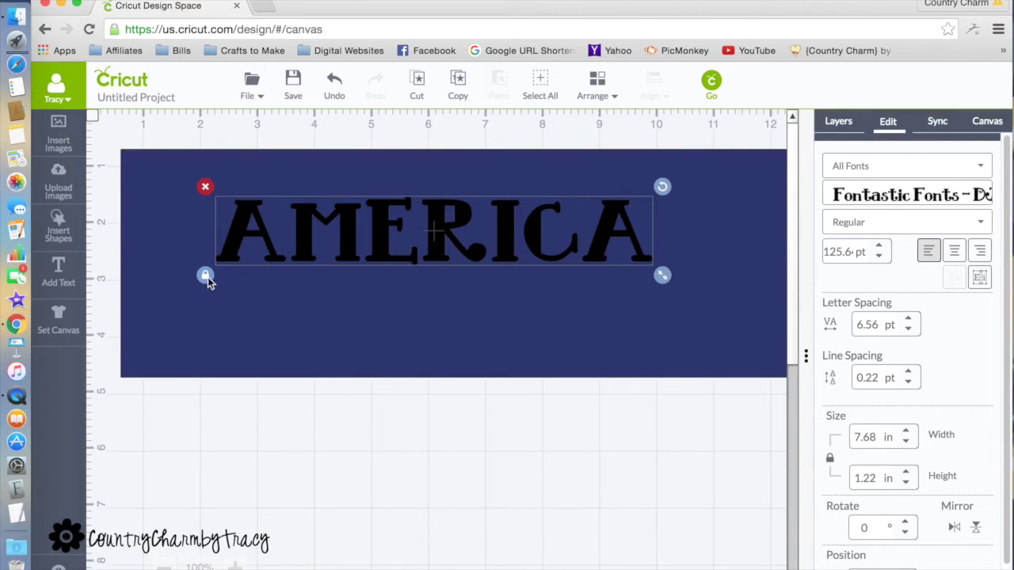
left_click(206, 275)
left_click_drag(663, 277, 783, 362)
left_click_drag(607, 286, 562, 270)
left_click(805, 356)
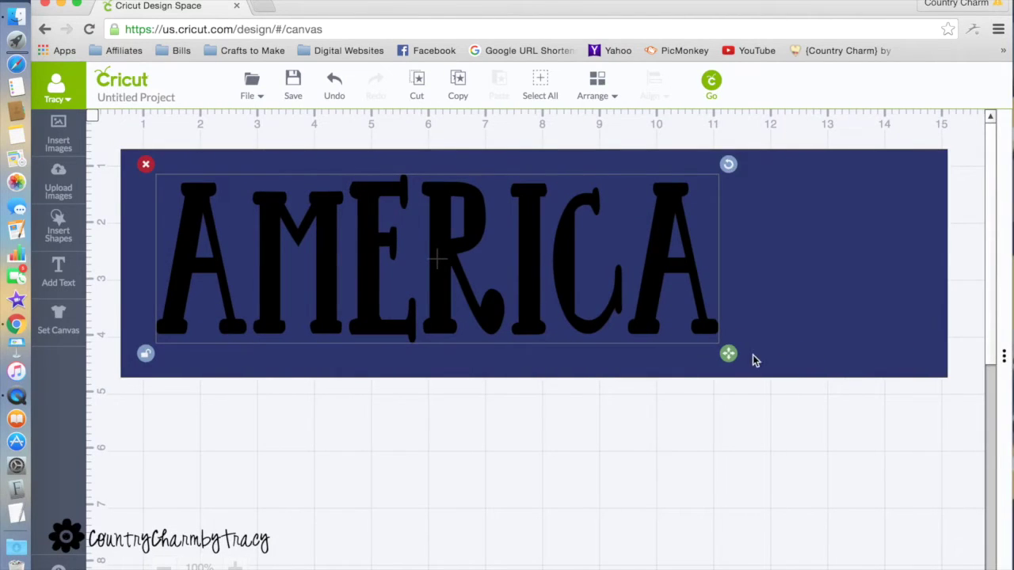
left_click_drag(729, 356, 928, 369)
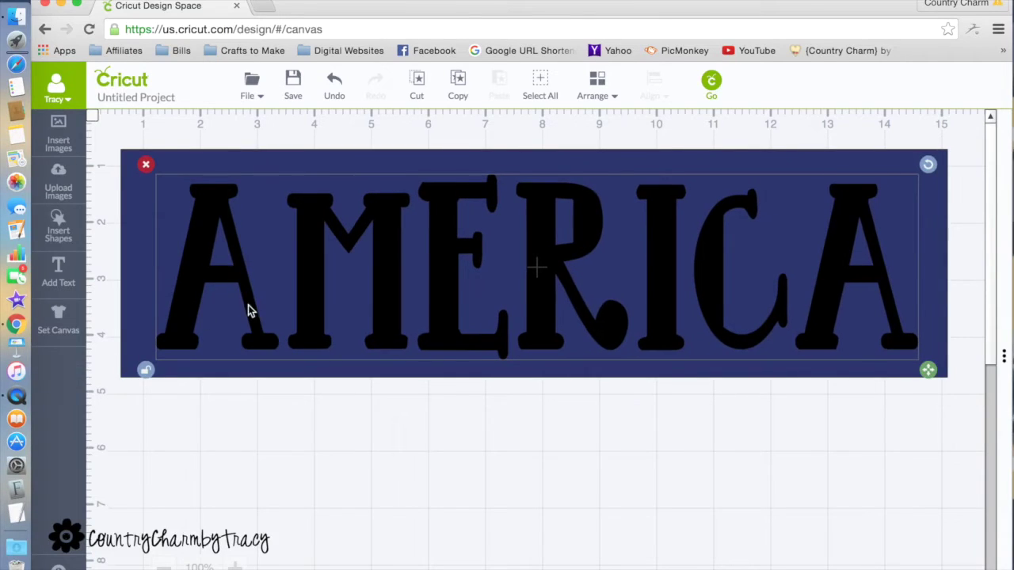
left_click_drag(226, 310, 214, 312)
left_click_drag(911, 376, 933, 370)
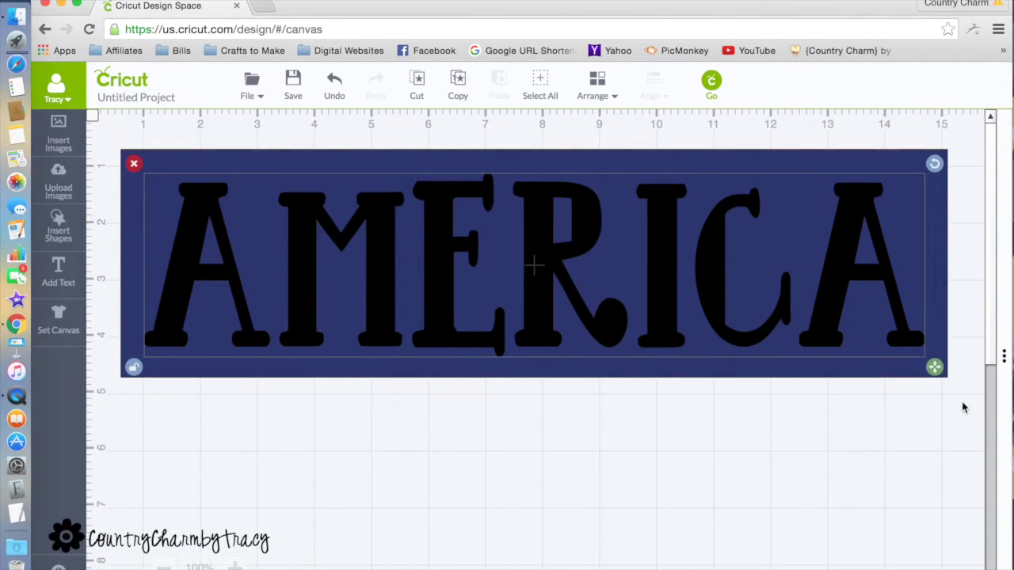
- Colour the AMERICA layer Wine from Basic Colors and add a new empty text box
left_click(1004, 358)
left_click(840, 123)
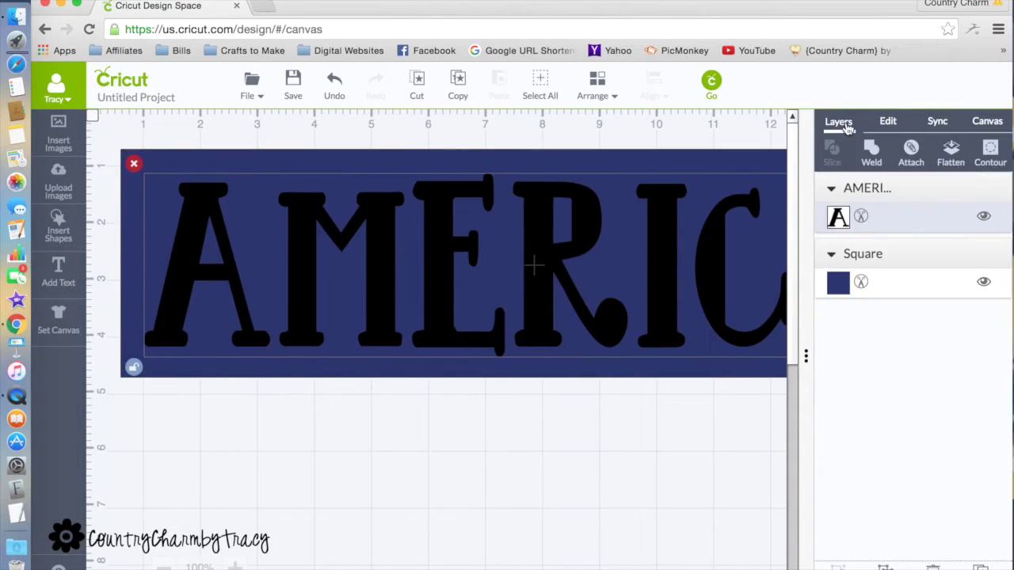
left_click(839, 214)
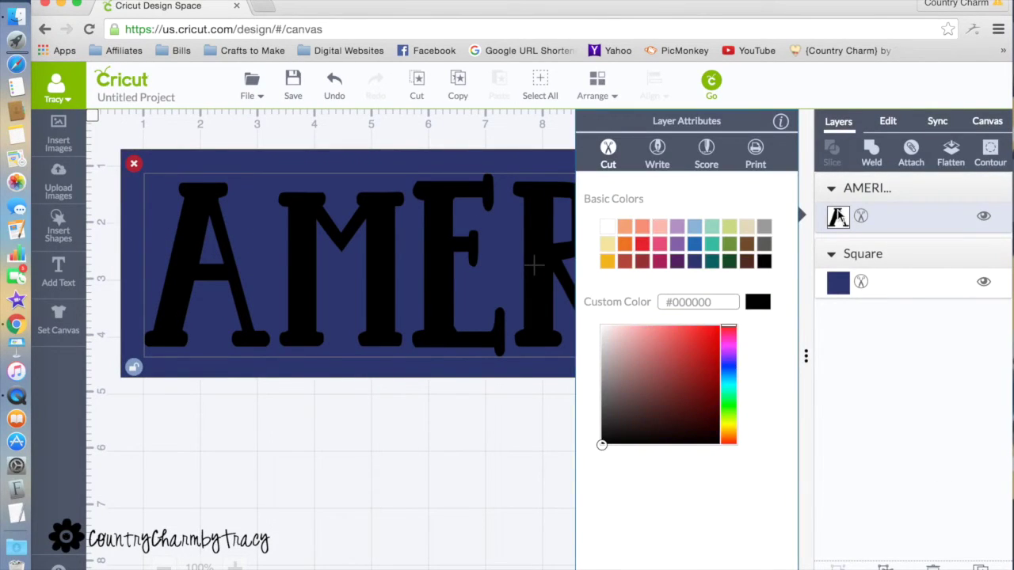
left_click(642, 264)
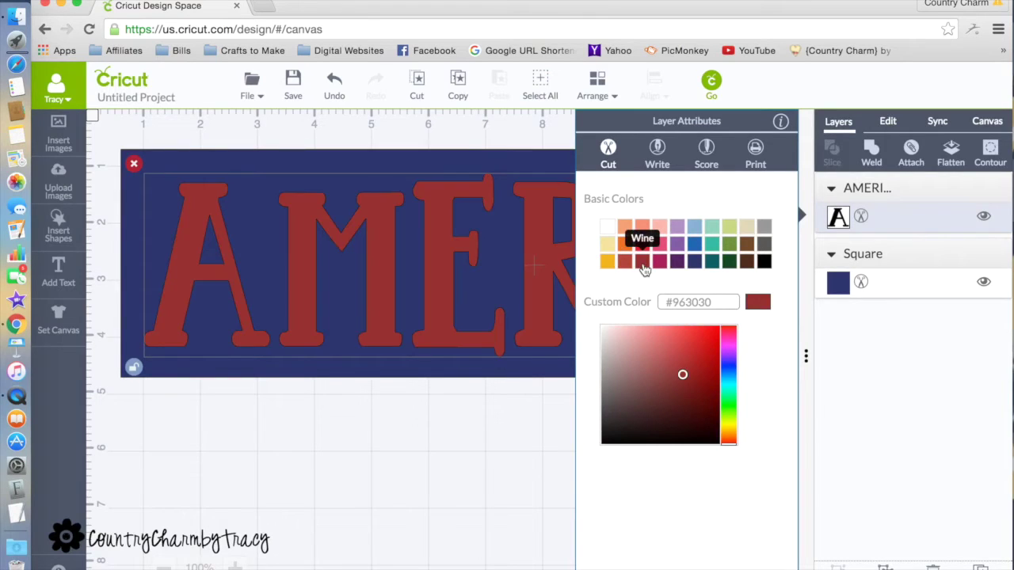
left_click(523, 503)
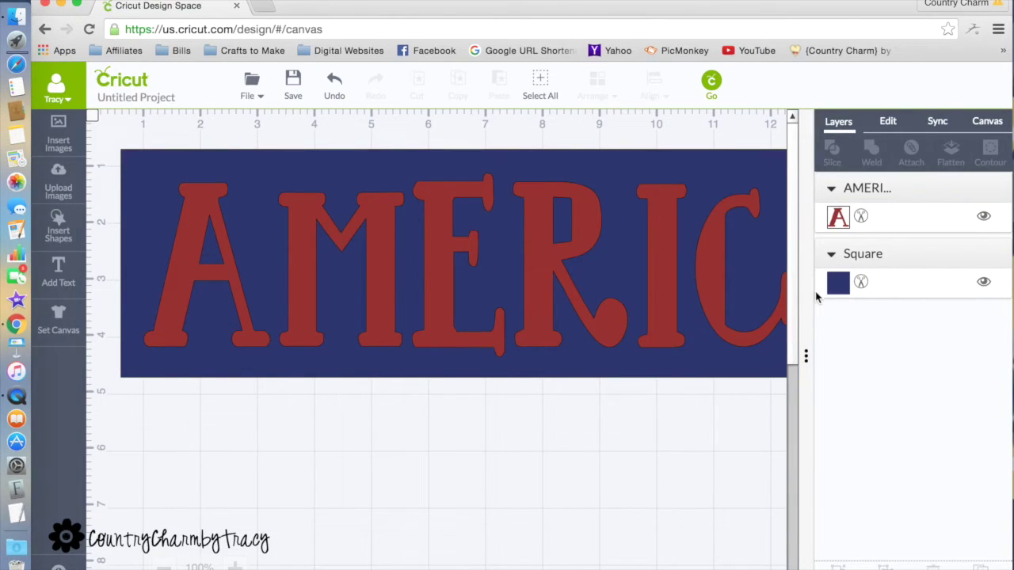
left_click(806, 358)
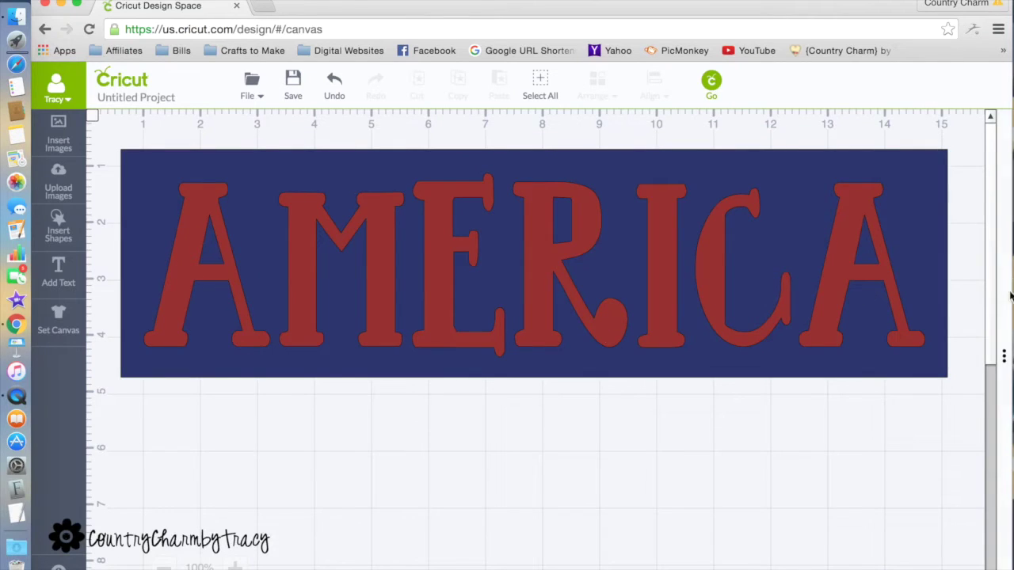
left_click(69, 284)
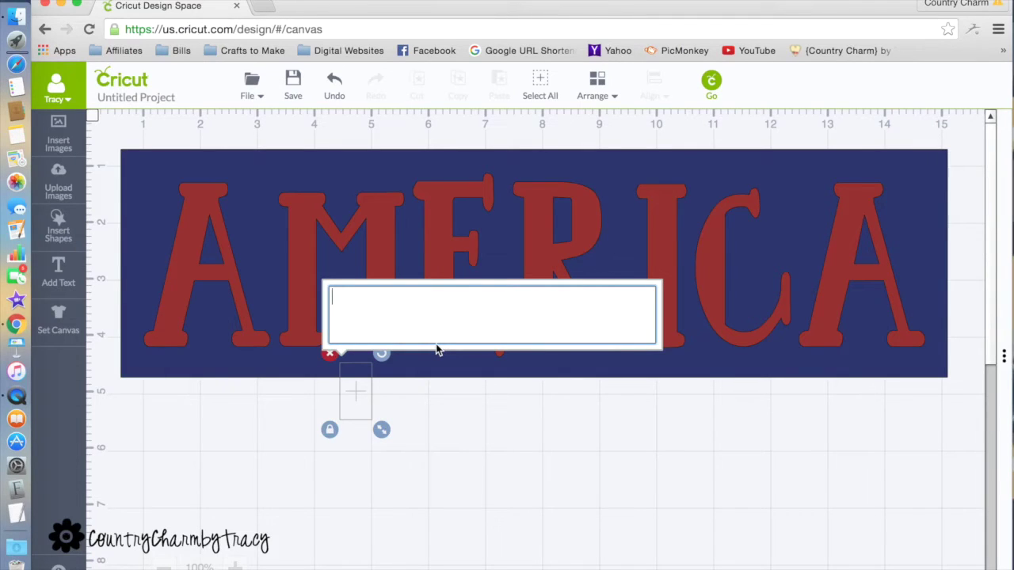
- Type 'land of the free' into the new text box below the navy panel
type("LAN")
key("BackSpace")
key("BackSpace")
key("BackSpace")
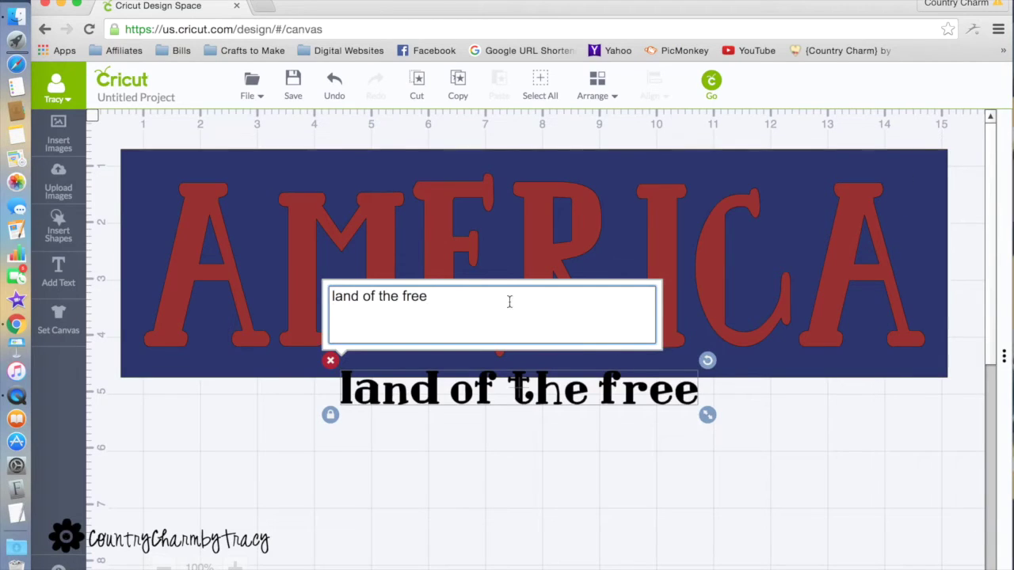
left_click_drag(428, 295, 278, 296)
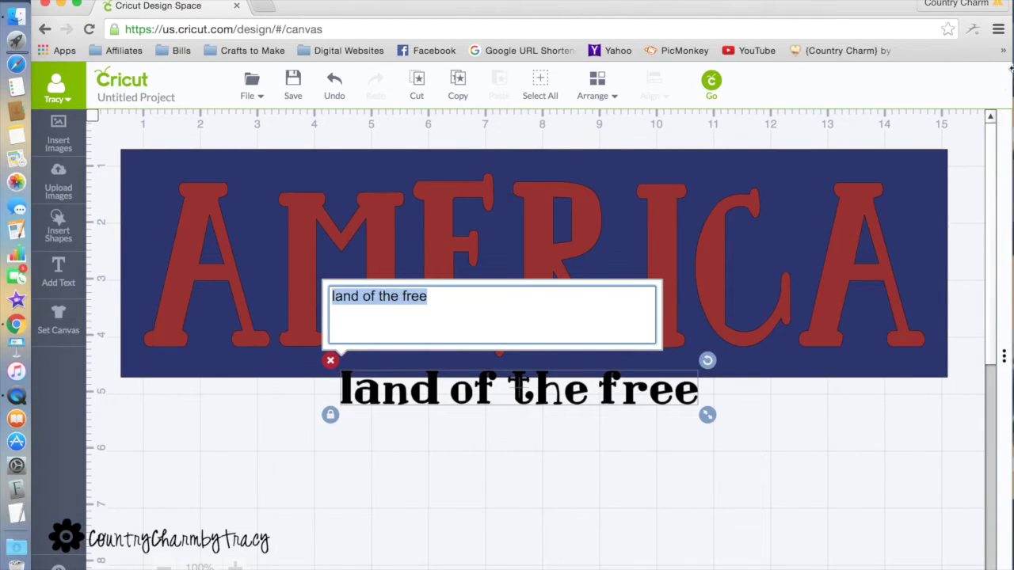
left_click(1000, 355)
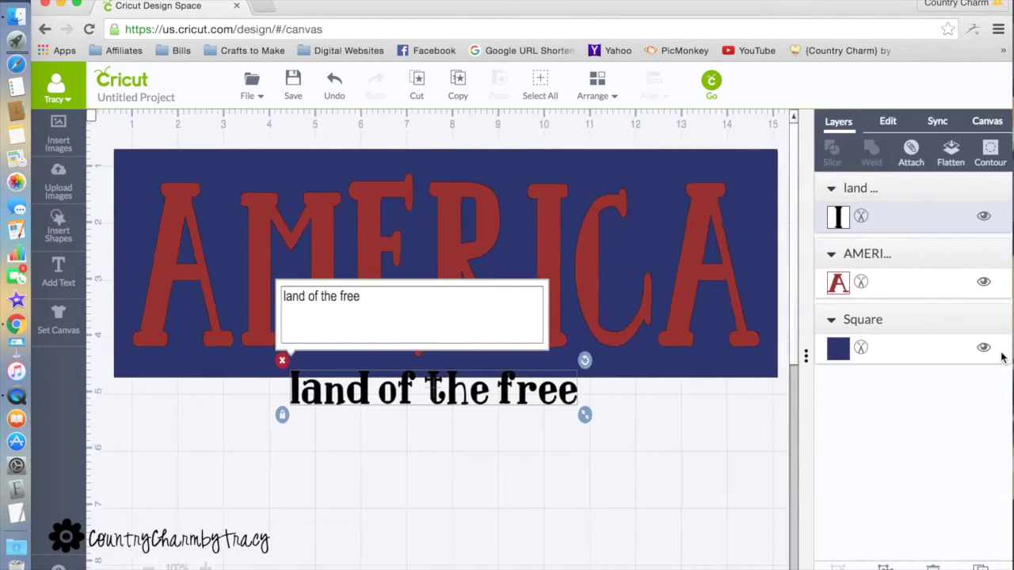
- Set 'land of the free' in the Snatchy font and move it onto the AMERICA panel
left_click(889, 123)
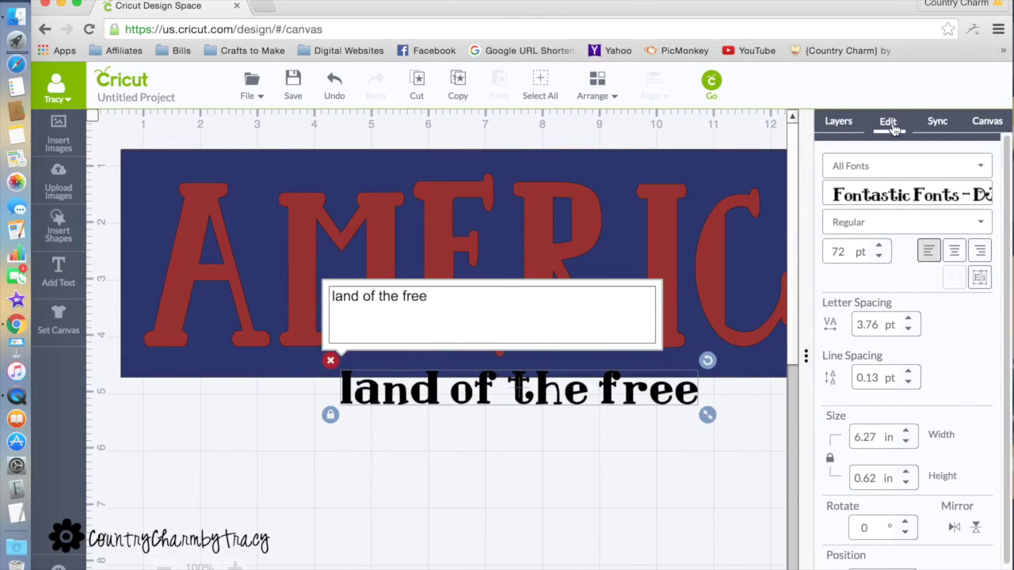
left_click(988, 196)
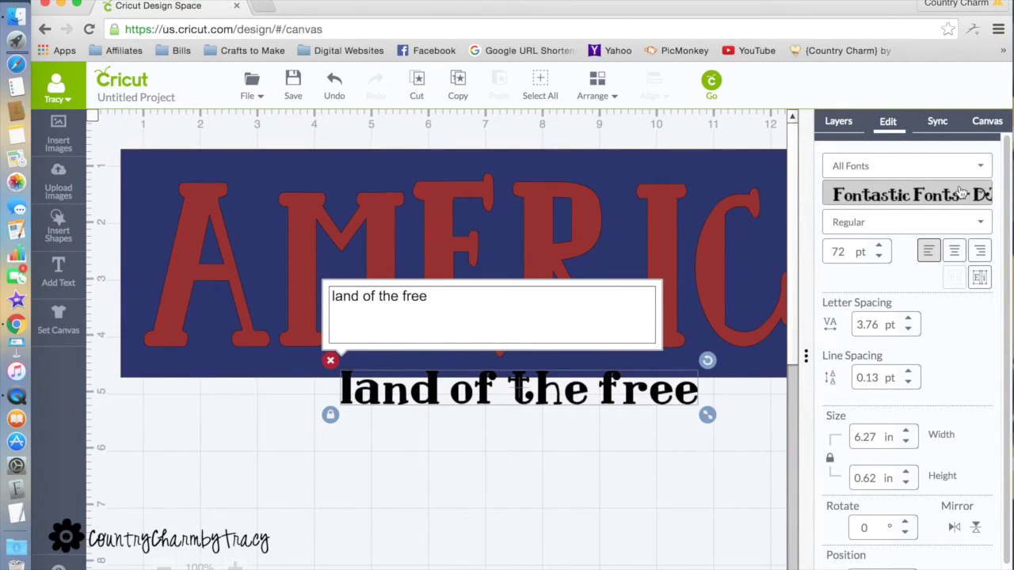
left_click(968, 192)
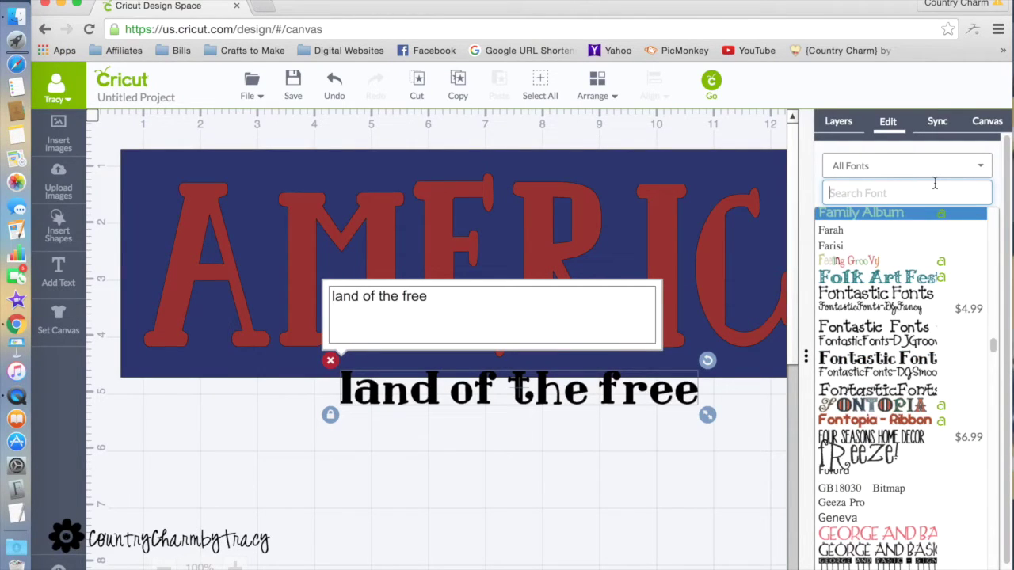
type("snatchy")
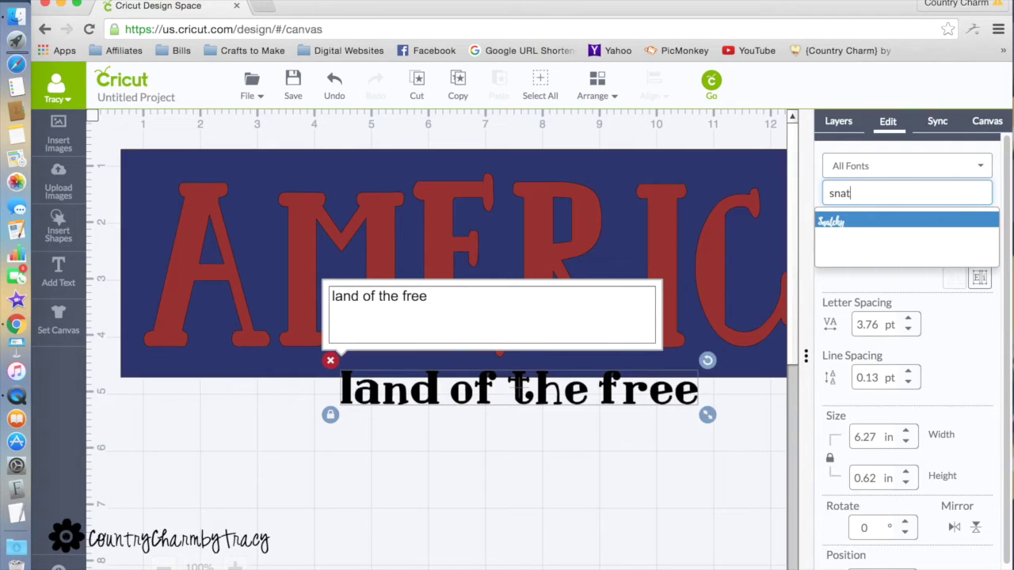
left_click(828, 221)
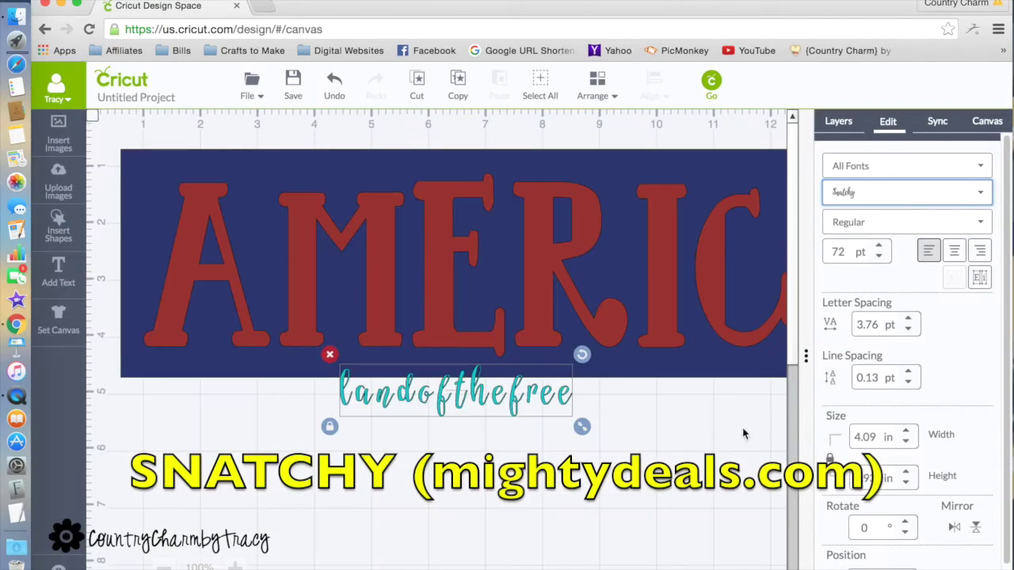
left_click_drag(488, 405, 409, 286)
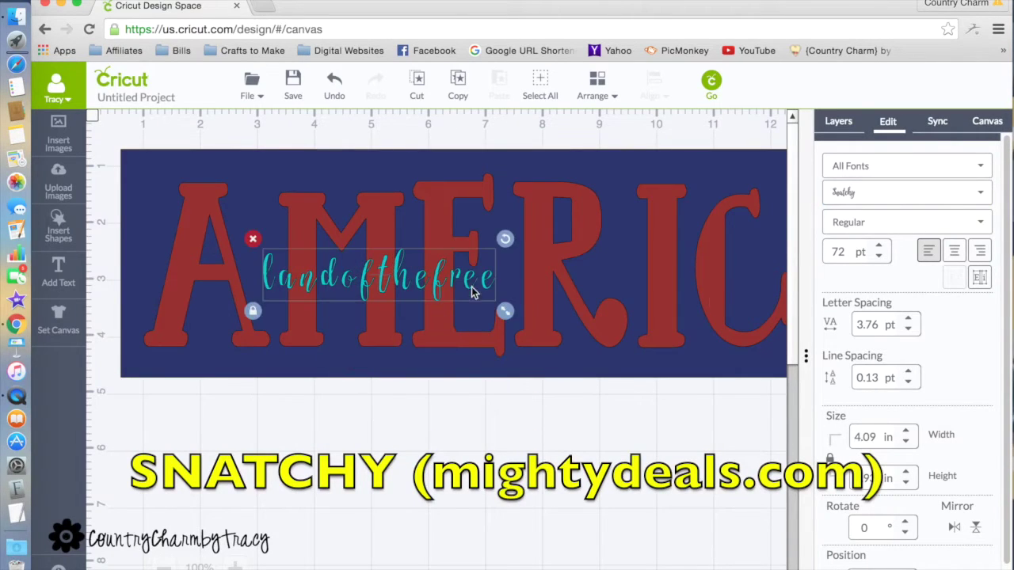
- Colour the 'land of the free' layer white
left_click(806, 362)
left_click(840, 123)
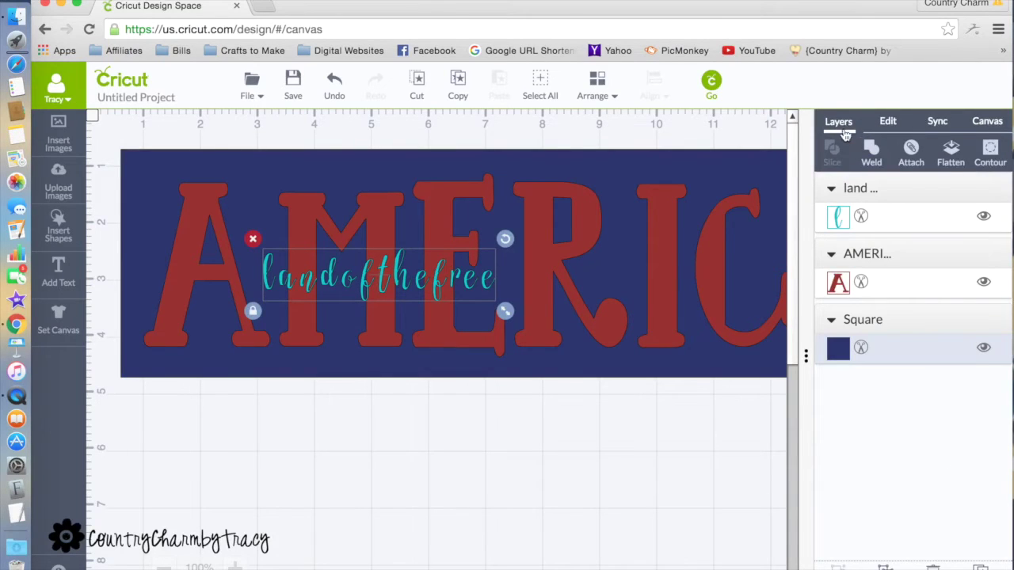
left_click(837, 219)
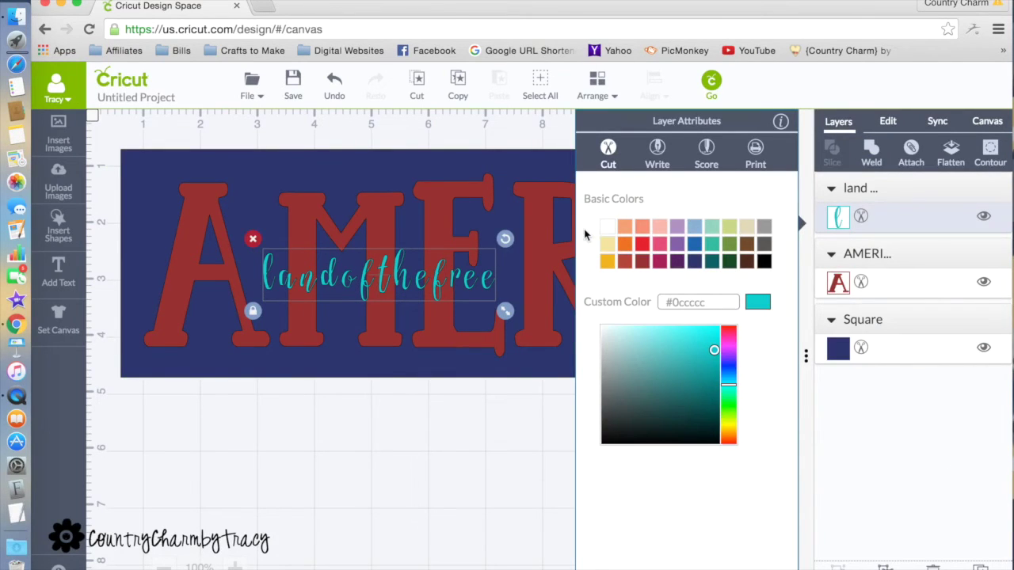
left_click(607, 228)
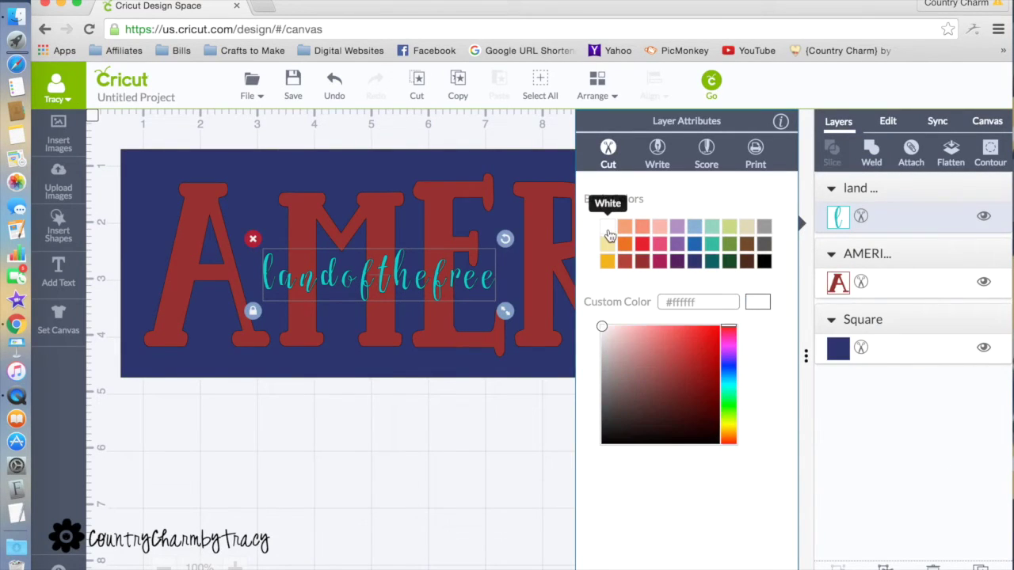
left_click(466, 444)
- Enlarge the script text to about 13.2 in wide and position it across AMERICA
left_click(325, 278)
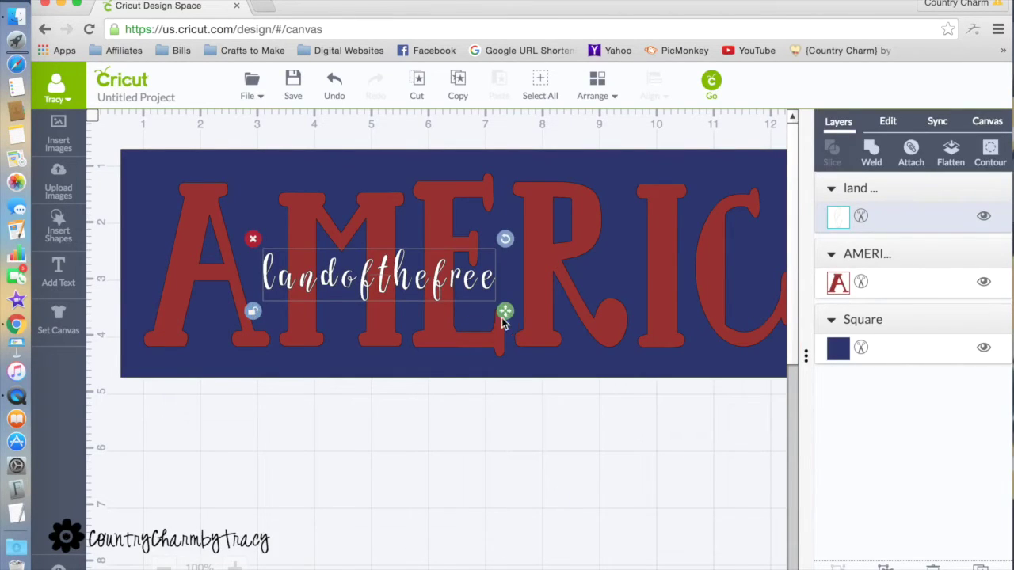
left_click_drag(511, 315, 816, 358)
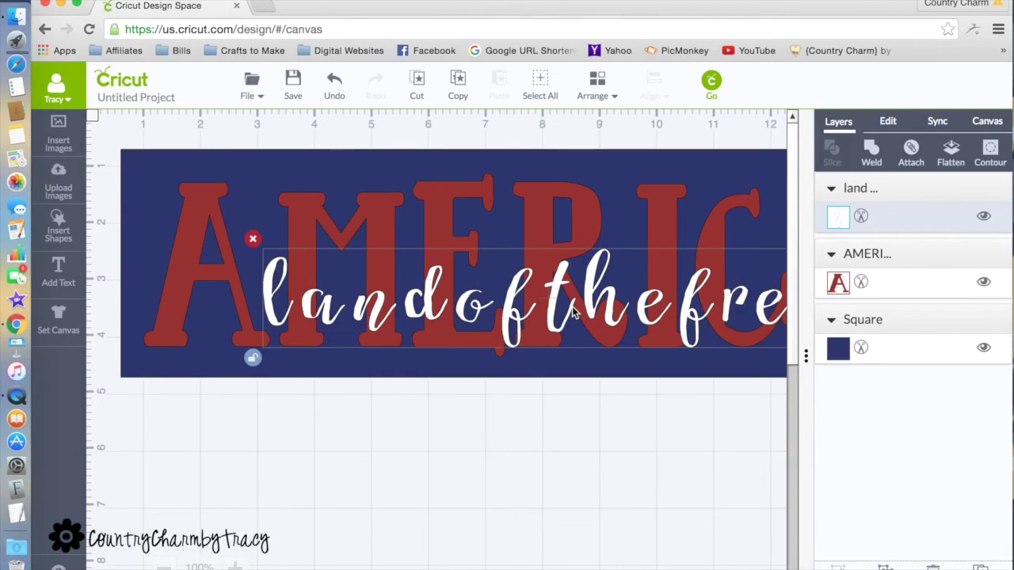
left_click_drag(567, 311, 462, 284)
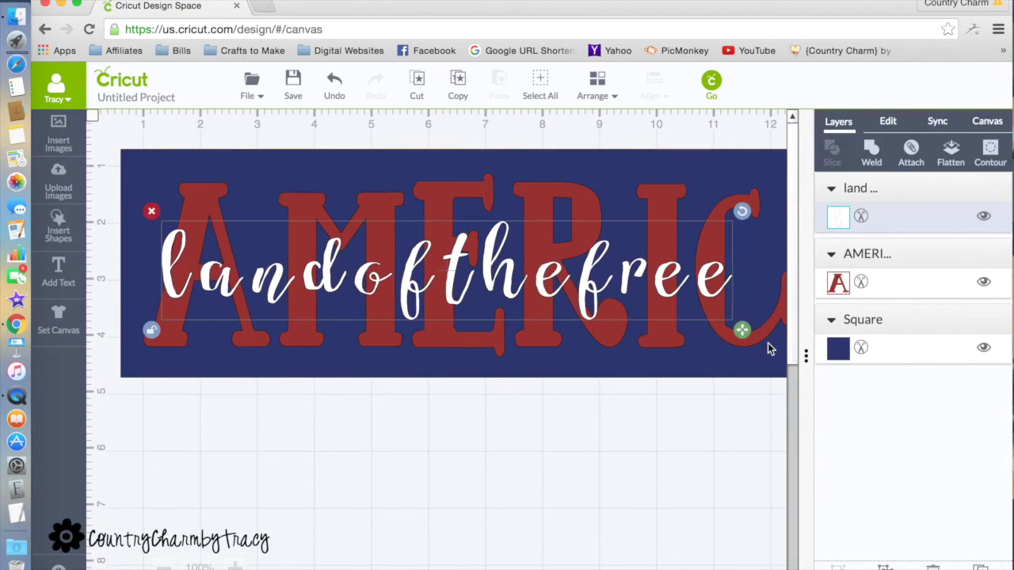
left_click(806, 357)
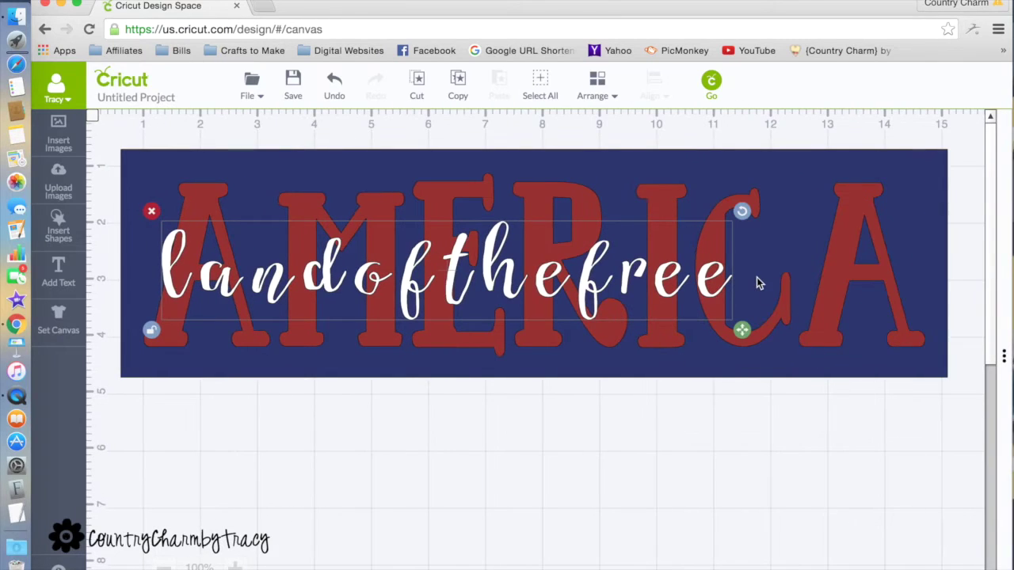
left_click_drag(742, 331, 919, 378)
left_click_drag(722, 302, 726, 274)
left_click(729, 412)
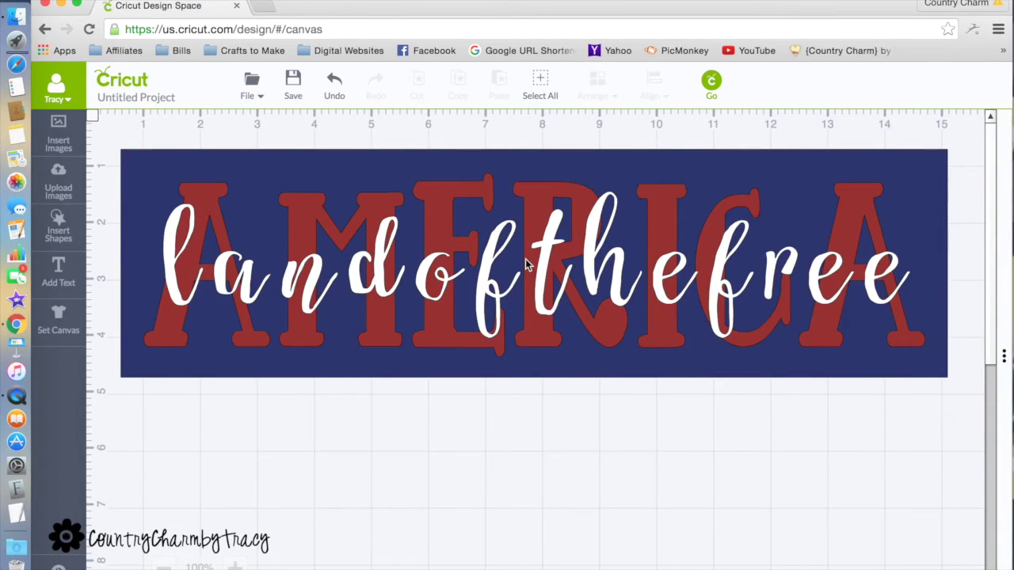
- Ungroup the script text into individual letters
left_click(356, 270)
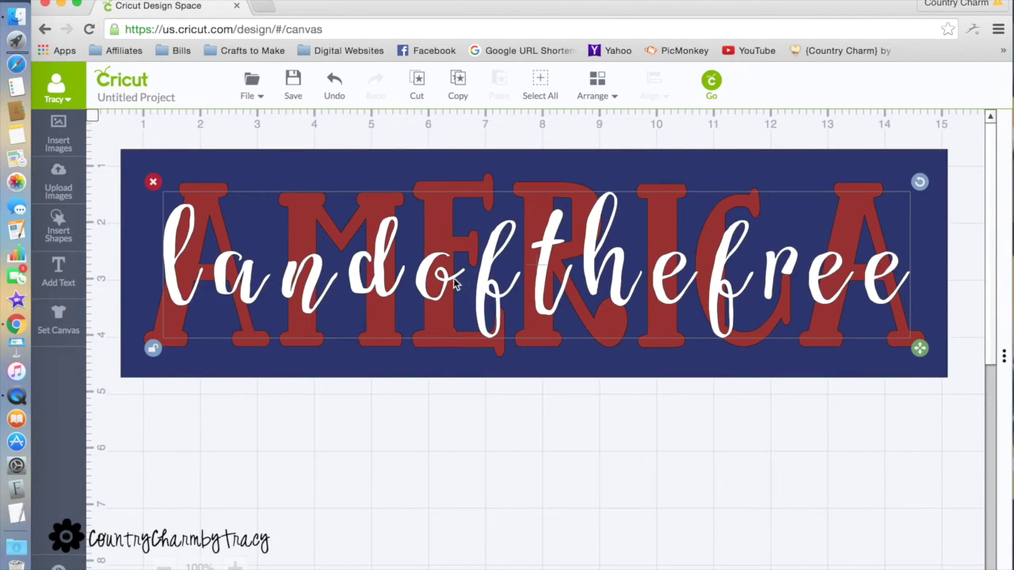
right_click(497, 269)
left_click(559, 295)
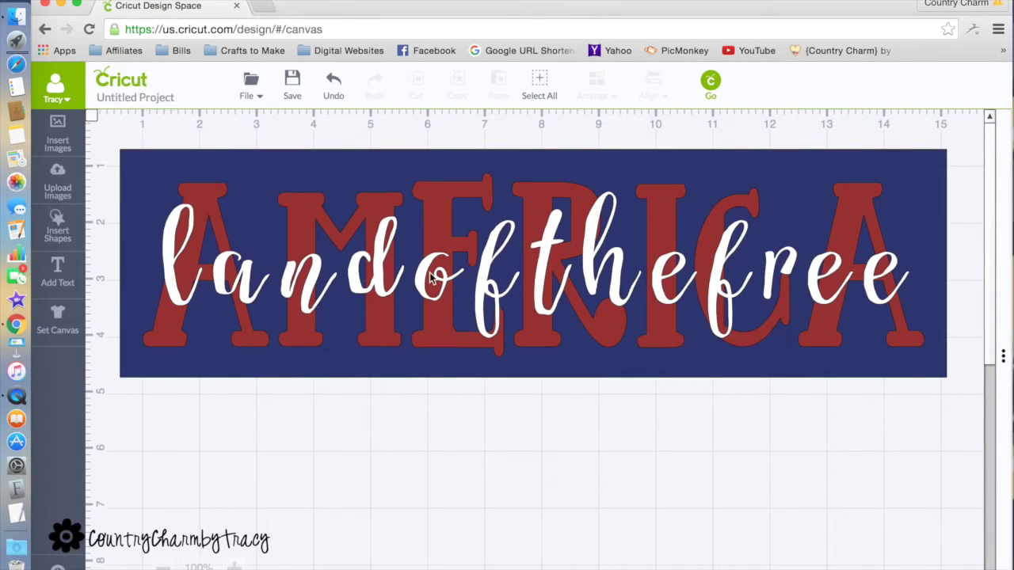
- Shift the letters a, n and d left so 'land' stands apart from 'of'
mouse_move(434, 275)
left_mouse_down()
mouse_move(430, 255)
mouse_move(450, 276)
left_mouse_up()
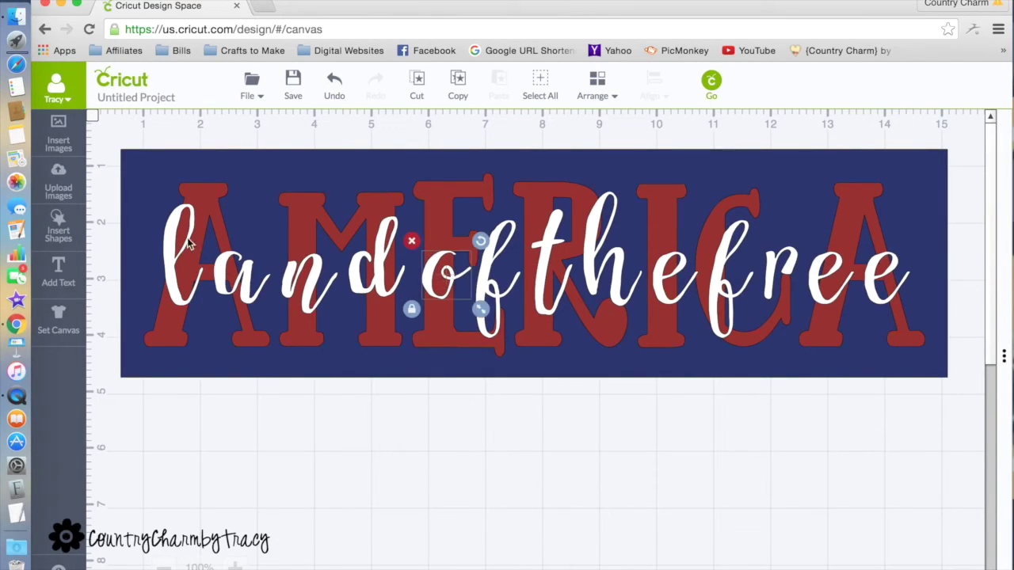
left_click(247, 286)
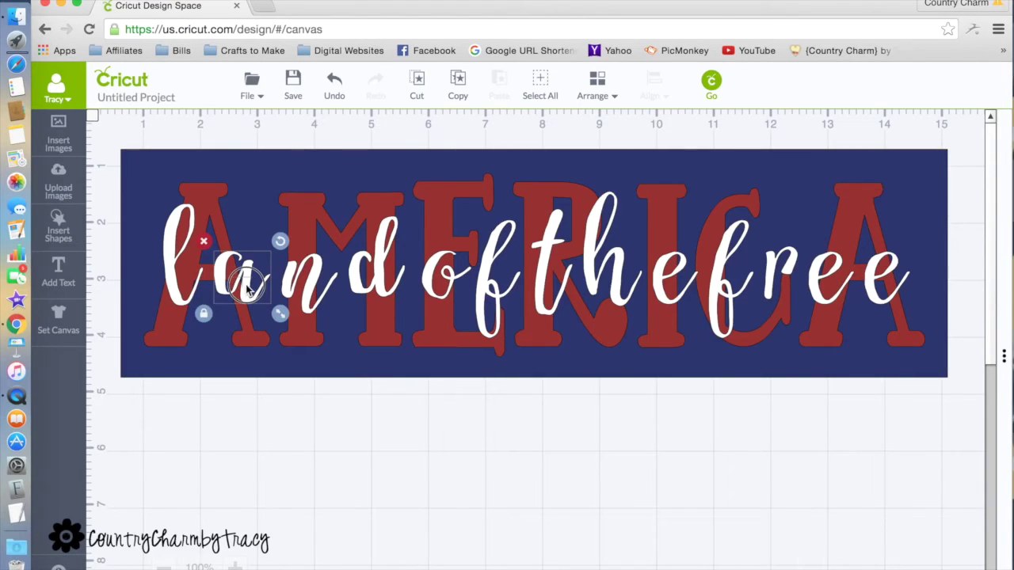
left_click_drag(249, 291, 230, 291)
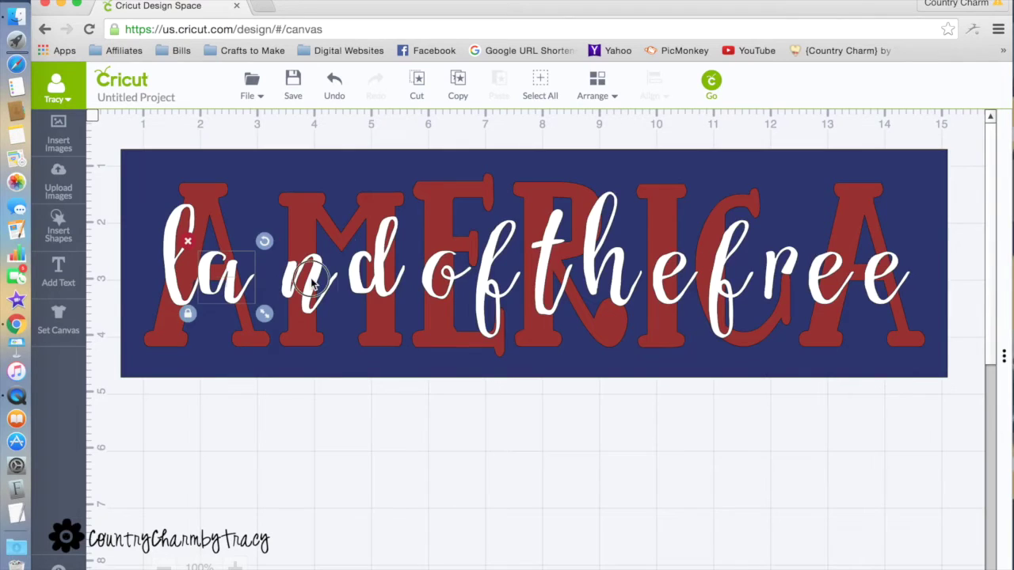
left_click(311, 284)
left_click_drag(311, 283, 273, 285)
left_click_drag(382, 264, 325, 272)
left_click(279, 352)
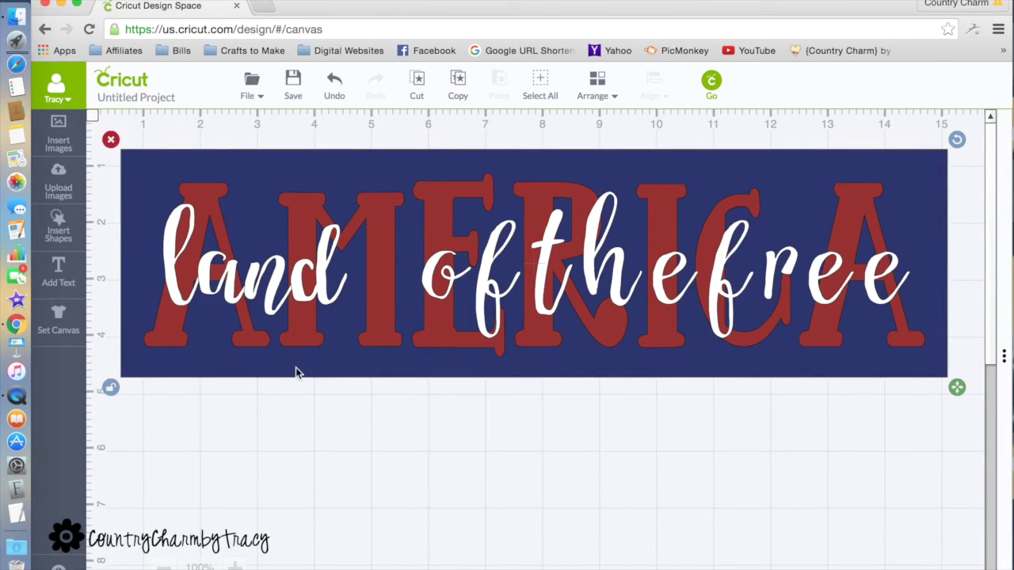
left_click_drag(317, 269, 317, 271)
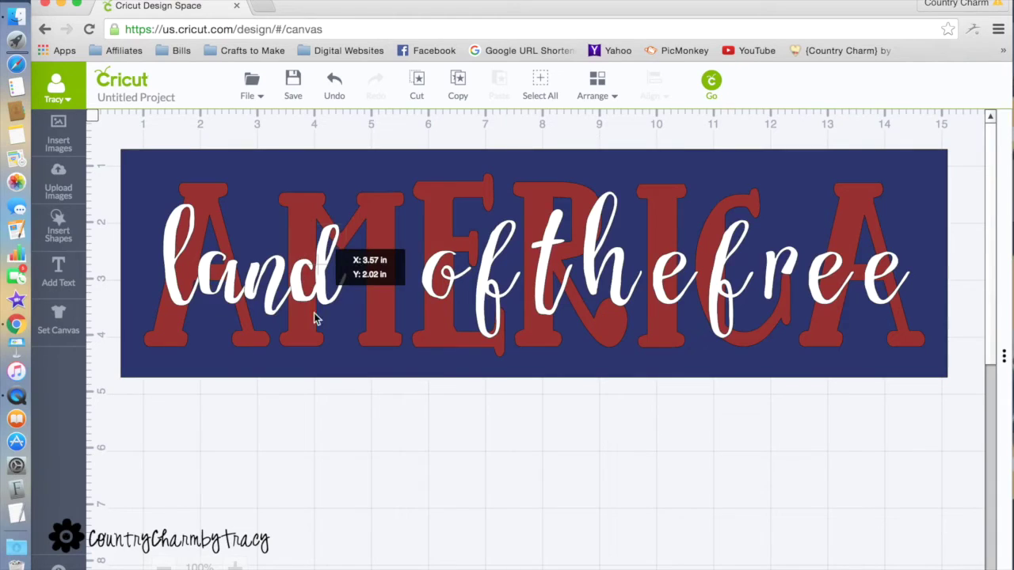
left_click(179, 273)
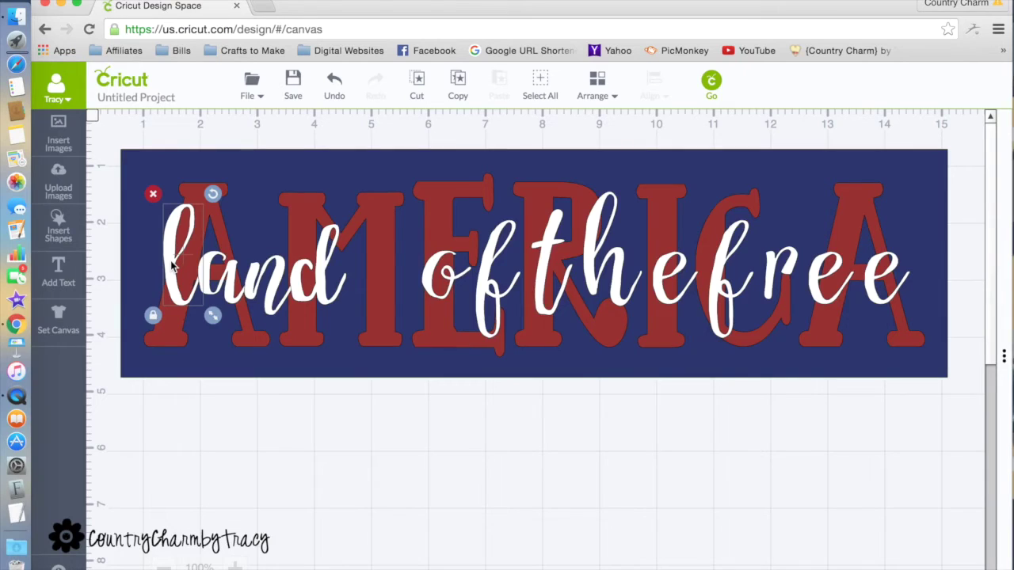
- Weld the l, a, n and d letters into one 'land' piece and nudge it slightly right and down
left_click(224, 277, "shift")
left_click(290, 282, "shift")
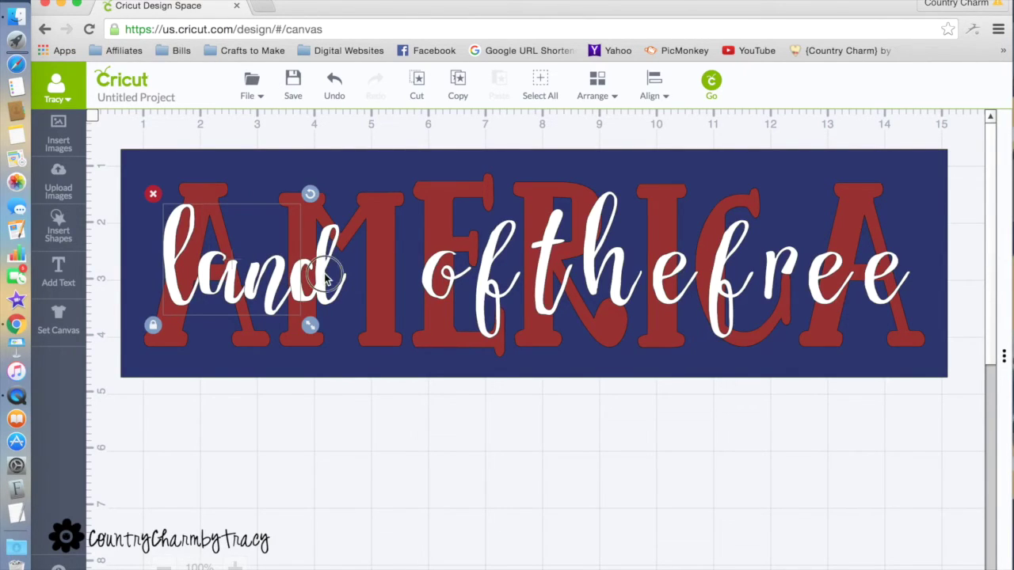
left_click(325, 279, "shift")
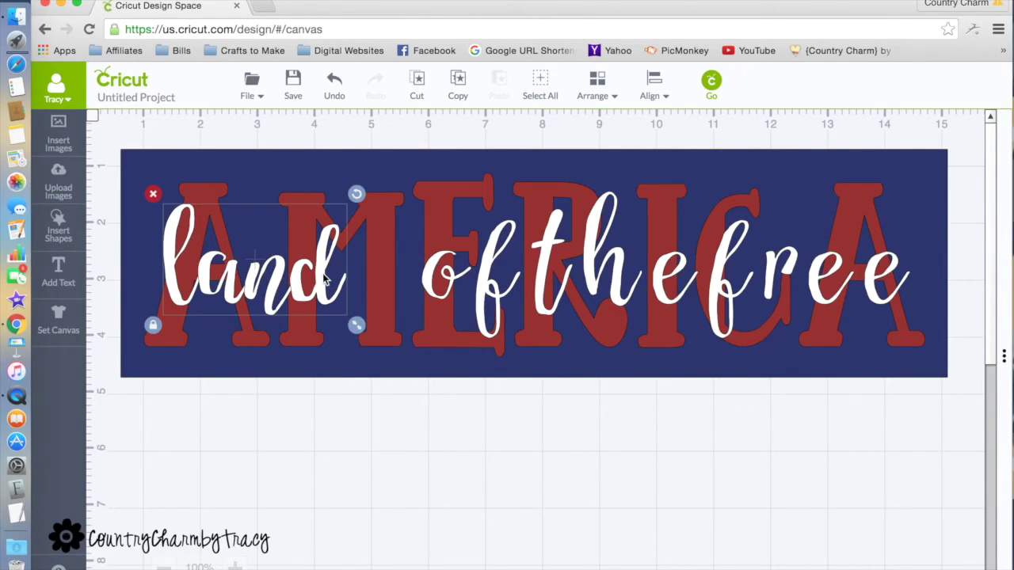
left_click(1004, 357)
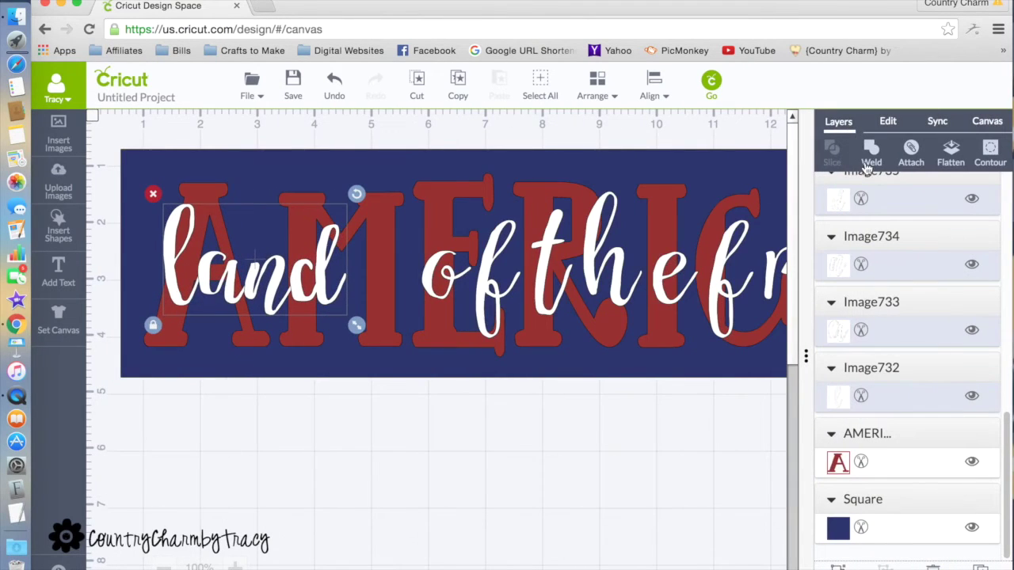
left_click(870, 151)
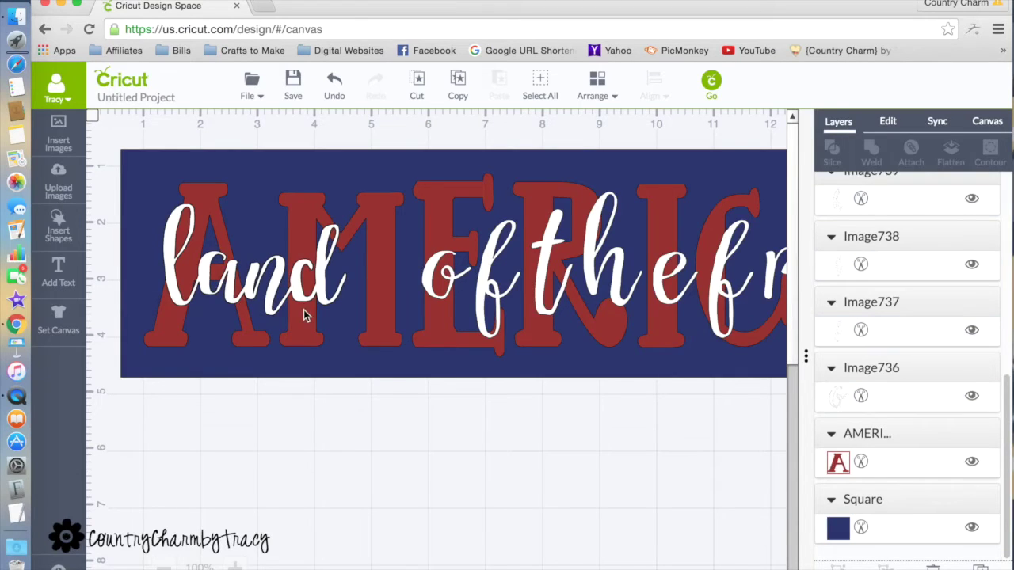
left_click(281, 281)
mouse_move(273, 276)
left_mouse_down()
mouse_move(402, 343)
mouse_move(389, 312)
mouse_move(203, 256)
mouse_move(292, 279)
left_mouse_up()
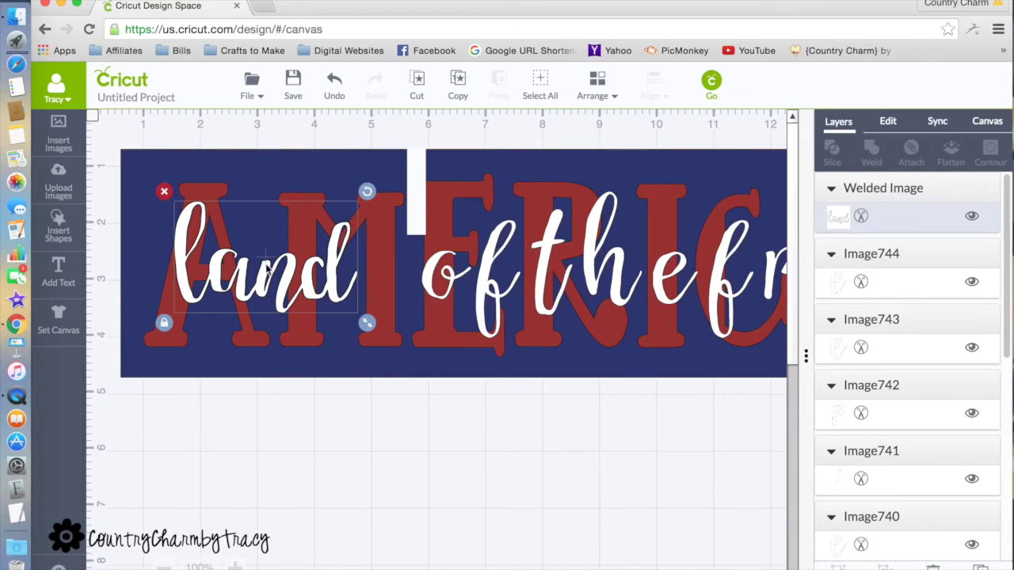
- Nudge 'land' into place, then slide the o and f together and weld them into 'of'
left_click(379, 533)
left_click(309, 292)
left_click_drag(309, 291, 310, 293)
left_click(448, 292)
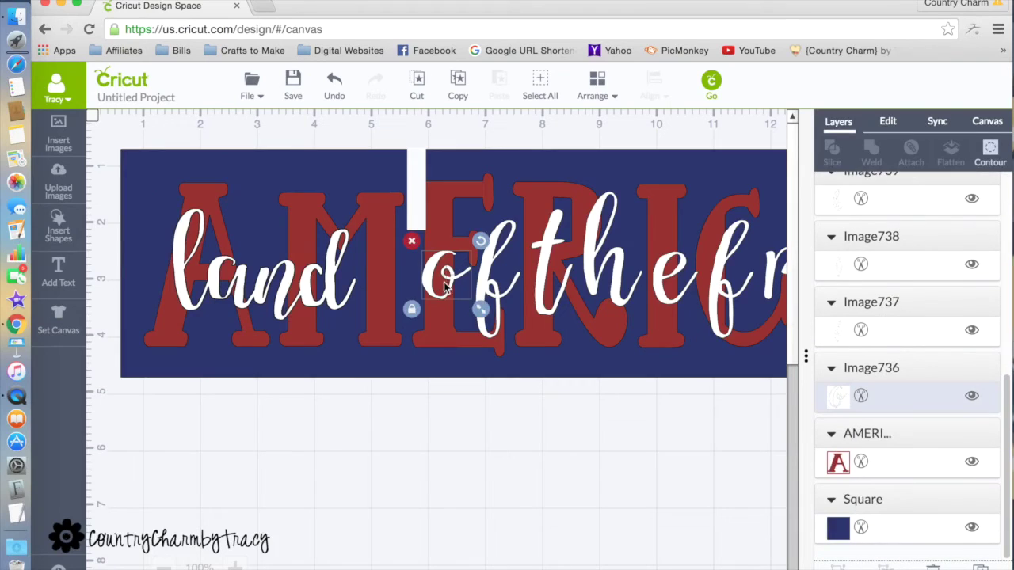
left_click_drag(448, 292, 405, 292)
left_click(471, 281)
left_click_drag(471, 281, 429, 285)
left_click(403, 279)
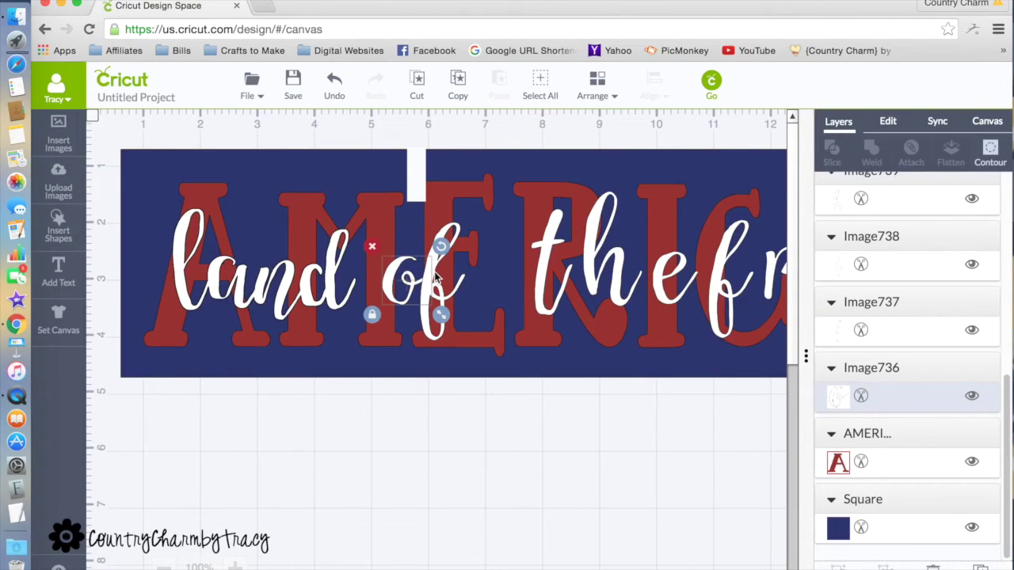
left_click(437, 277, "shift")
left_click(875, 150)
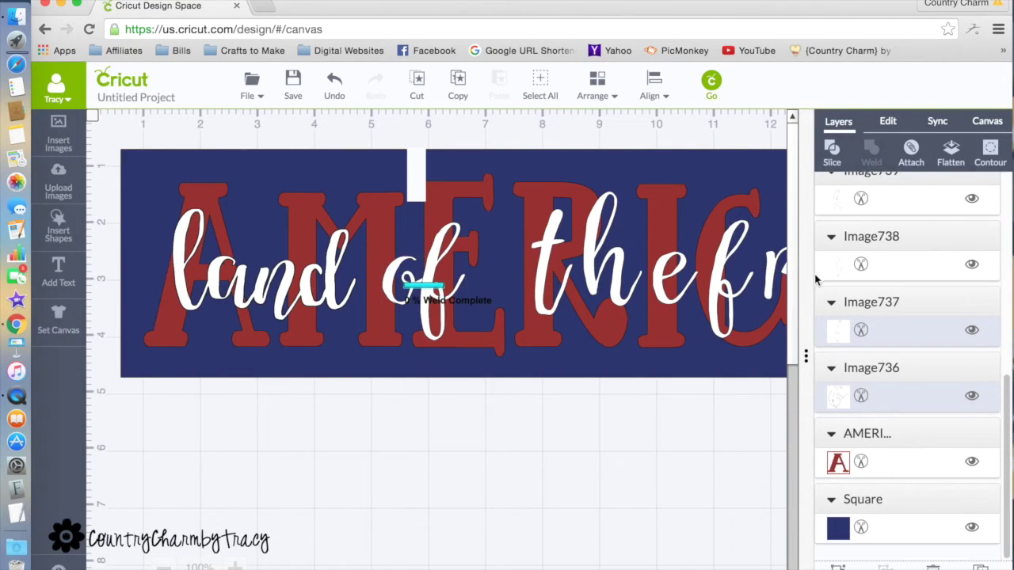
- Close up the t, h and e and weld them into the word 'the'
left_click_drag(554, 255, 513, 262)
left_click(616, 270)
left_click_drag(616, 270, 560, 272)
left_click_drag(670, 273, 610, 287)
left_click(514, 252)
left_click(578, 278, "shift")
left_click(599, 278, "shift")
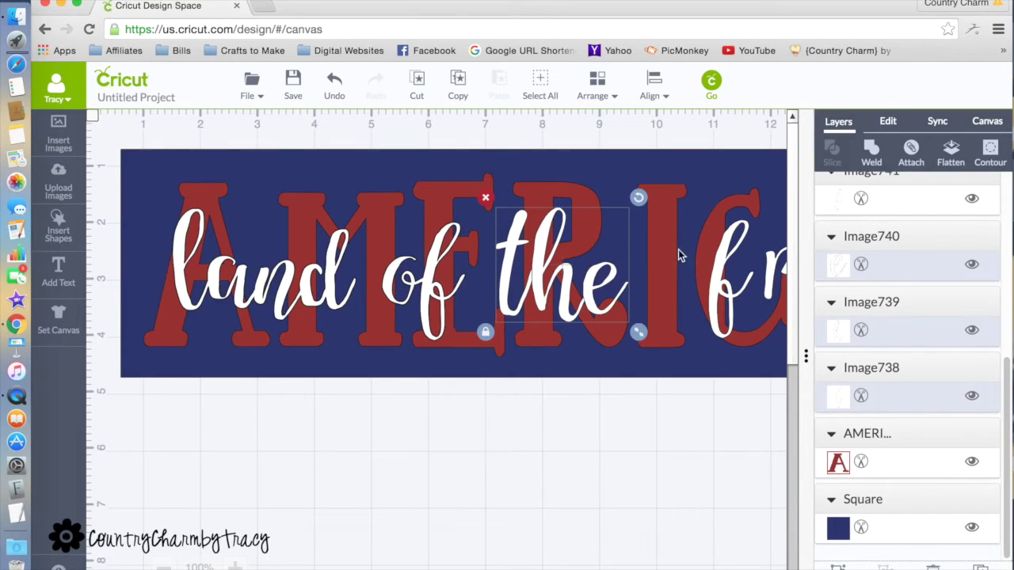
left_click(873, 152)
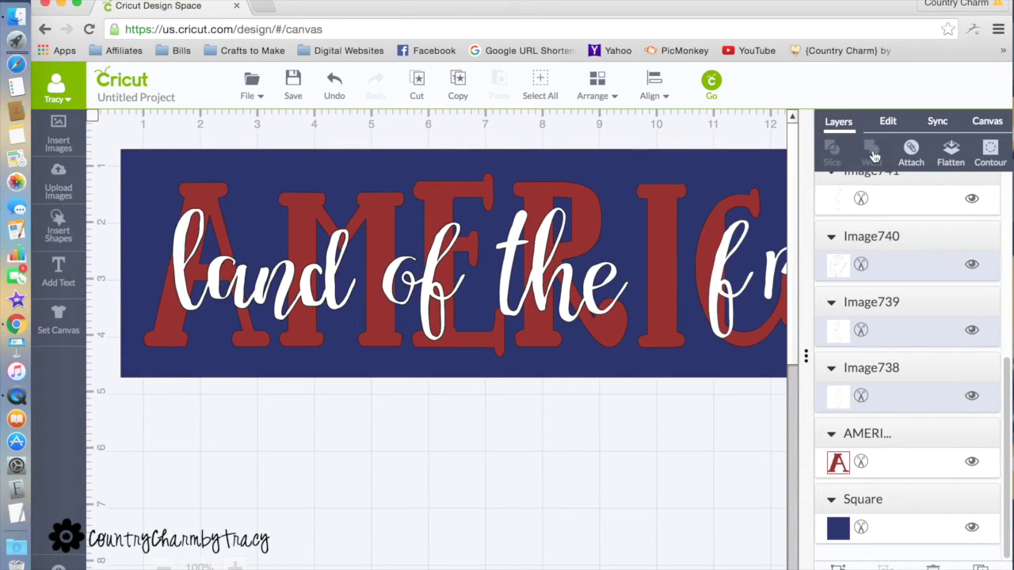
- Tighten the f, r, e, e letters and weld them into the word 'free'
scroll(741, 425, "right", 5)
scroll(741, 426, "left", 3)
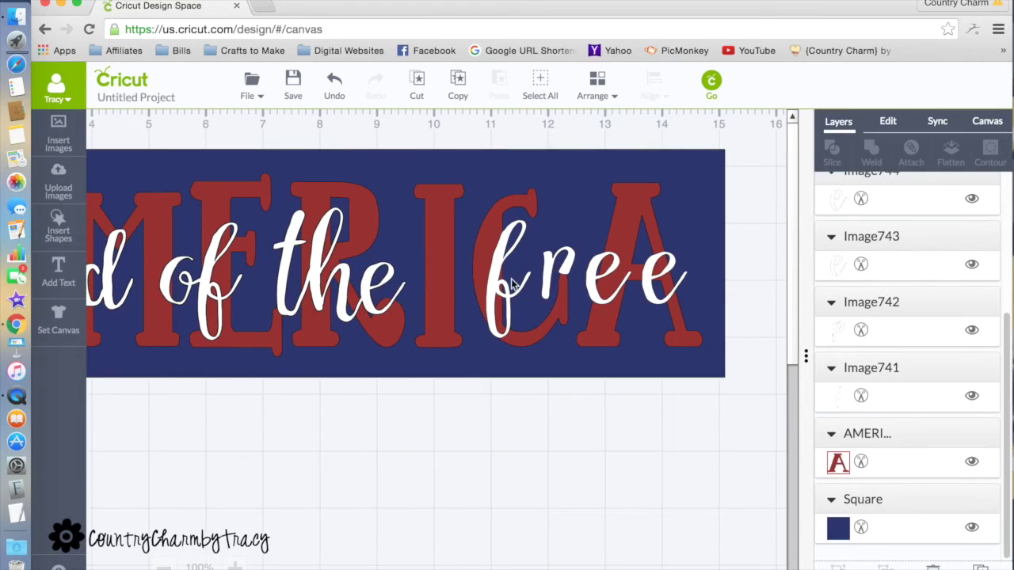
left_click_drag(507, 278, 461, 278)
left_click_drag(585, 252, 485, 281)
left_click_drag(601, 276, 516, 281)
left_click_drag(665, 282, 564, 289)
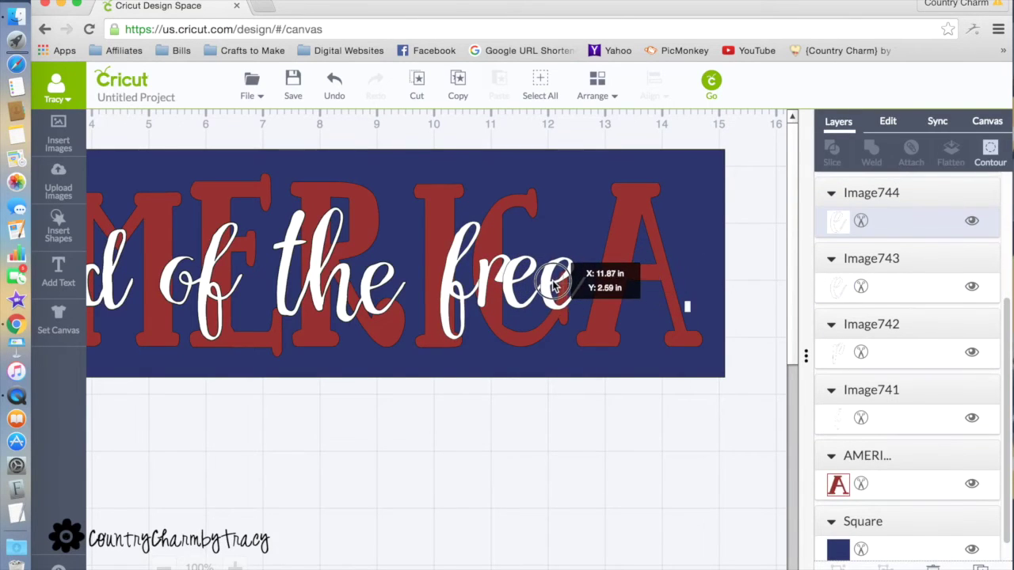
left_click_drag(555, 285, 564, 284)
left_click(468, 285)
left_click(505, 276, "shift")
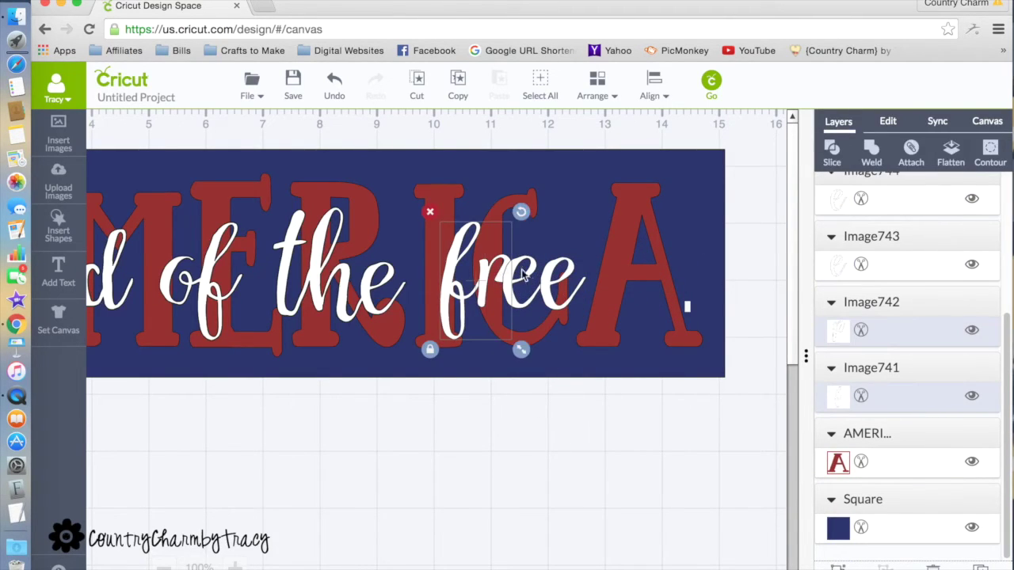
left_click(529, 278, "shift")
left_click(567, 279, "shift")
left_click(868, 155)
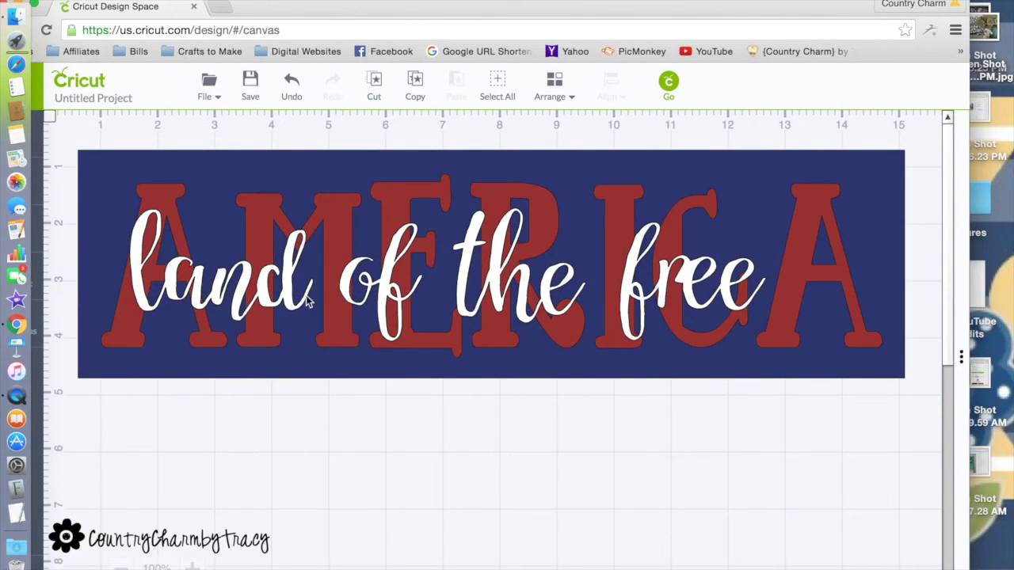
- Scale all four script words together to about 12 in wide and move them to X 1.96, Y 1.47
left_click(267, 281)
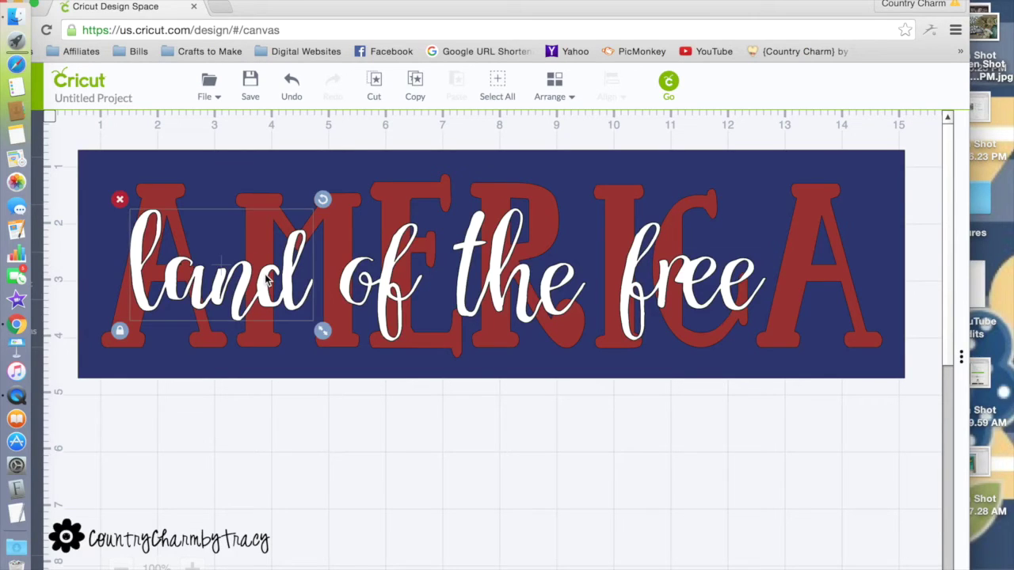
left_click(513, 289, "shift")
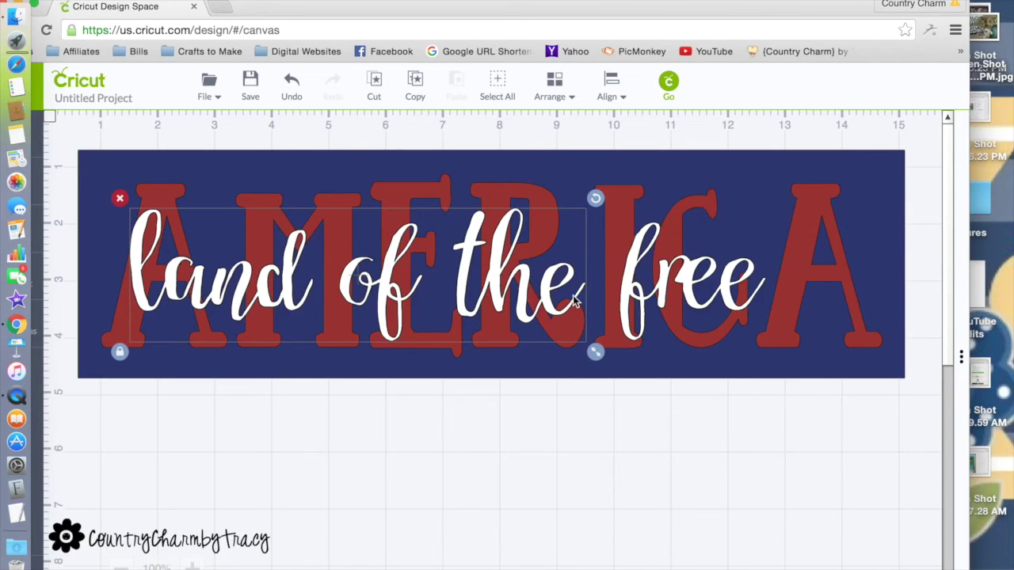
left_click(650, 293, "shift")
left_click_drag(650, 294, 686, 288)
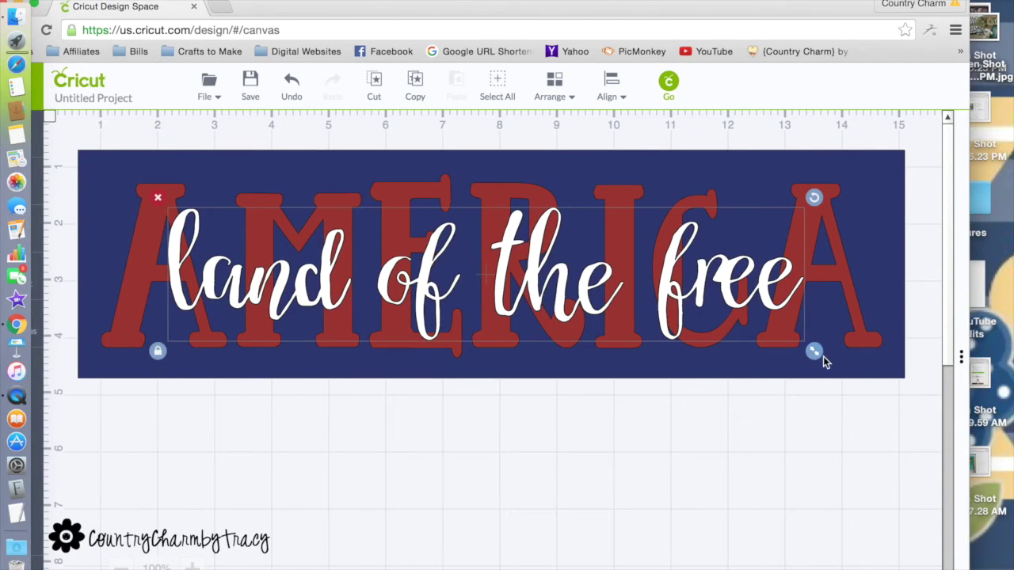
left_click_drag(816, 353, 724, 310)
left_click_drag(816, 315, 895, 361)
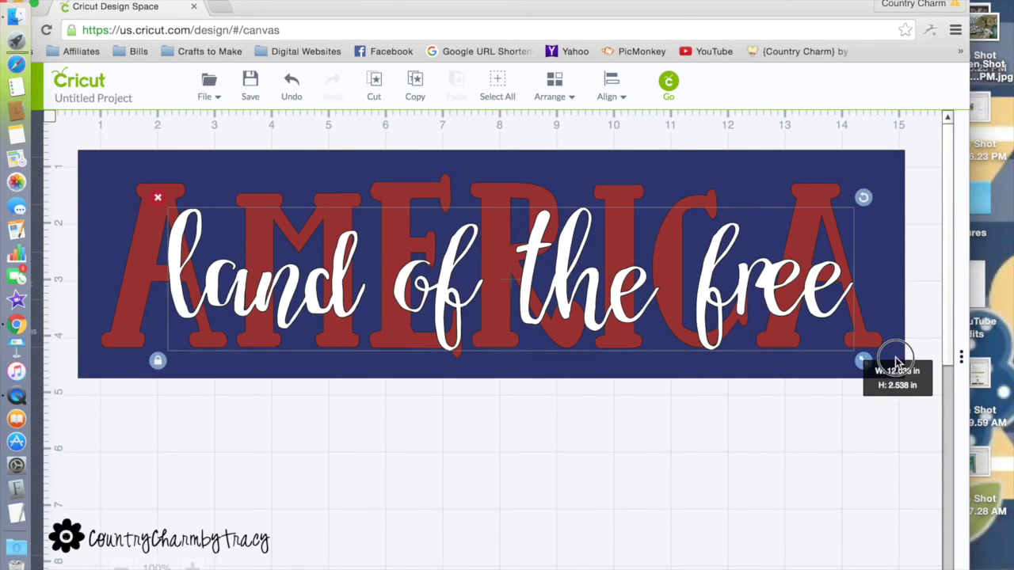
left_click_drag(896, 362, 896, 363)
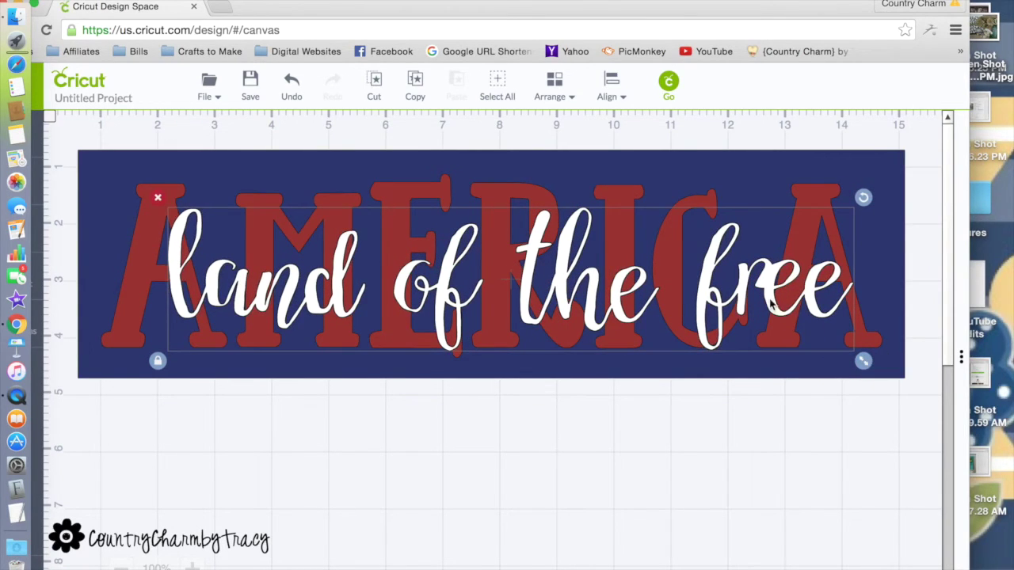
left_click_drag(781, 294, 757, 294)
left_click(941, 234)
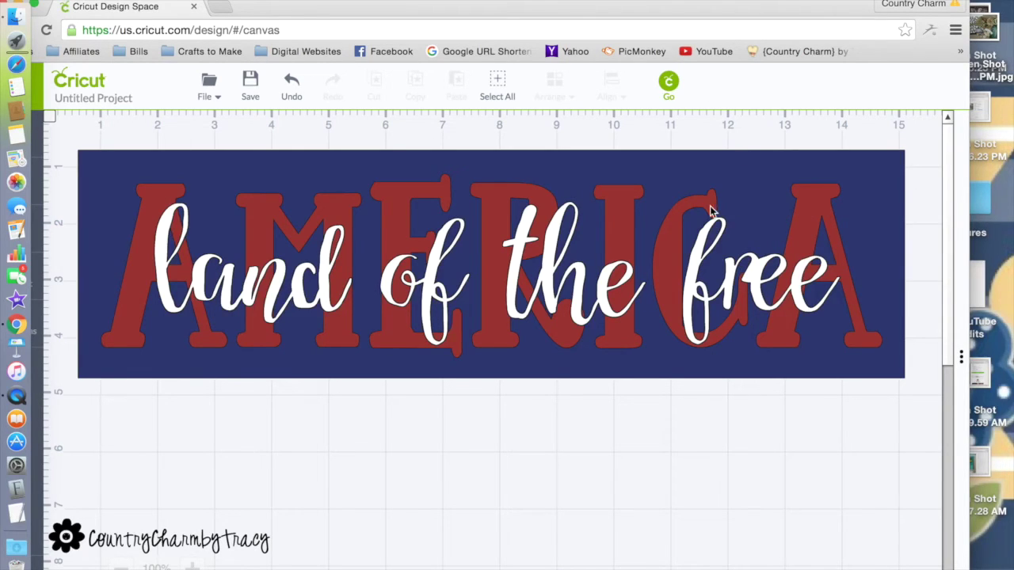
- Undo the accidental downward move of the word 'the'
left_click_drag(539, 305, 539, 372)
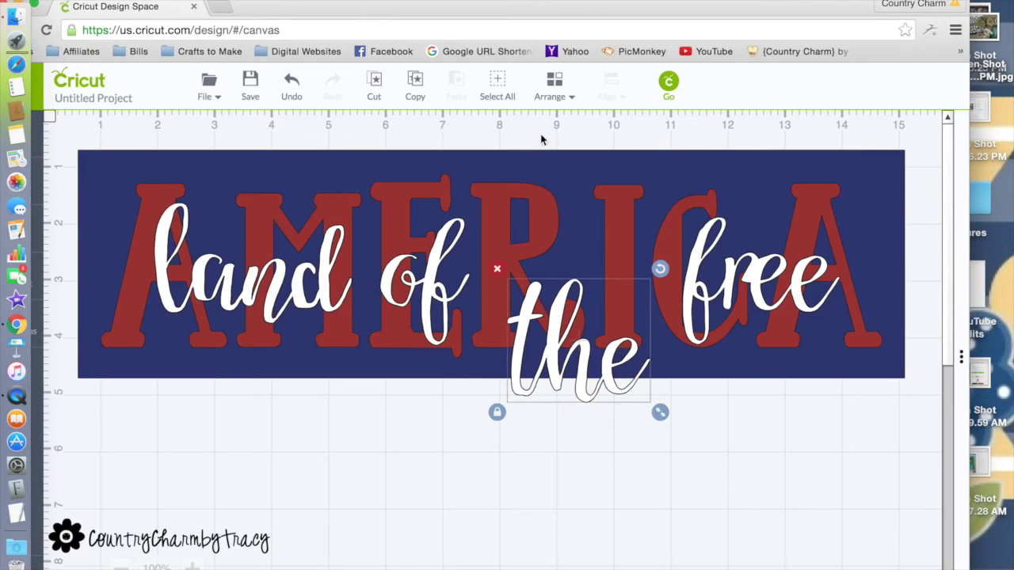
left_click(293, 85)
left_click(442, 430)
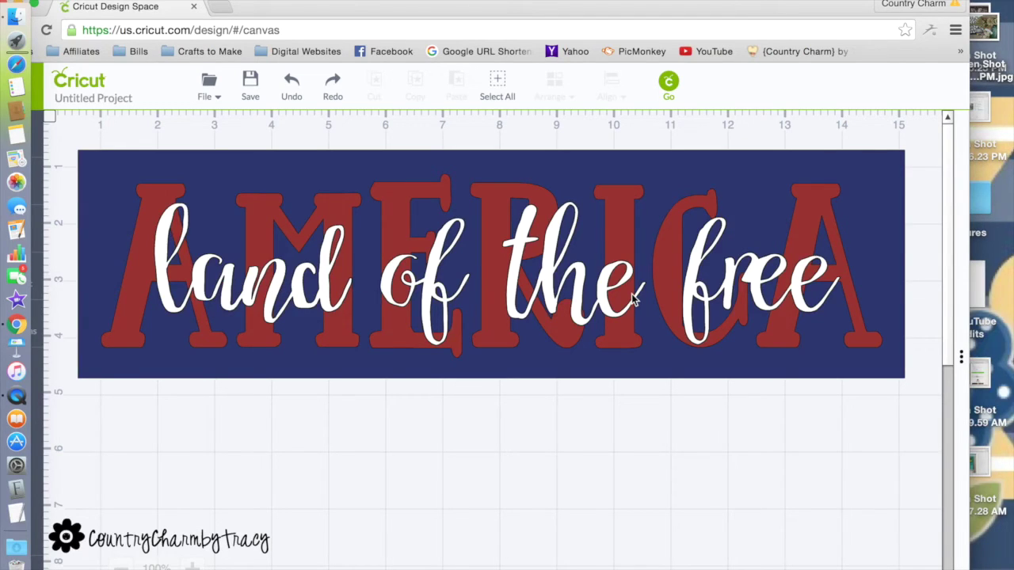
- Group 'land', 'of', 'the' and 'free' into a single object
left_click(303, 278)
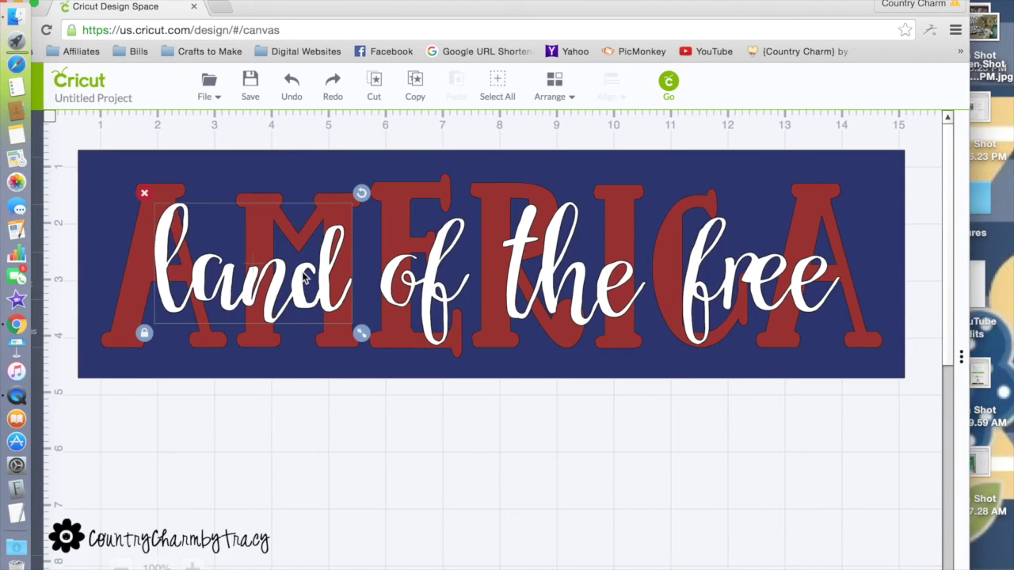
left_click(434, 275, "shift")
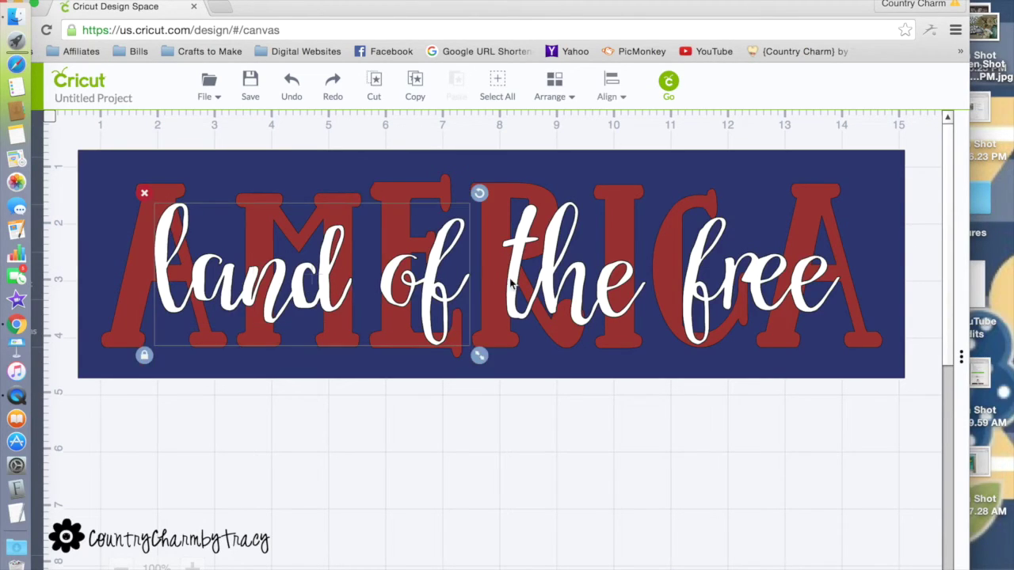
left_click(588, 282, "shift")
left_click(754, 291, "shift")
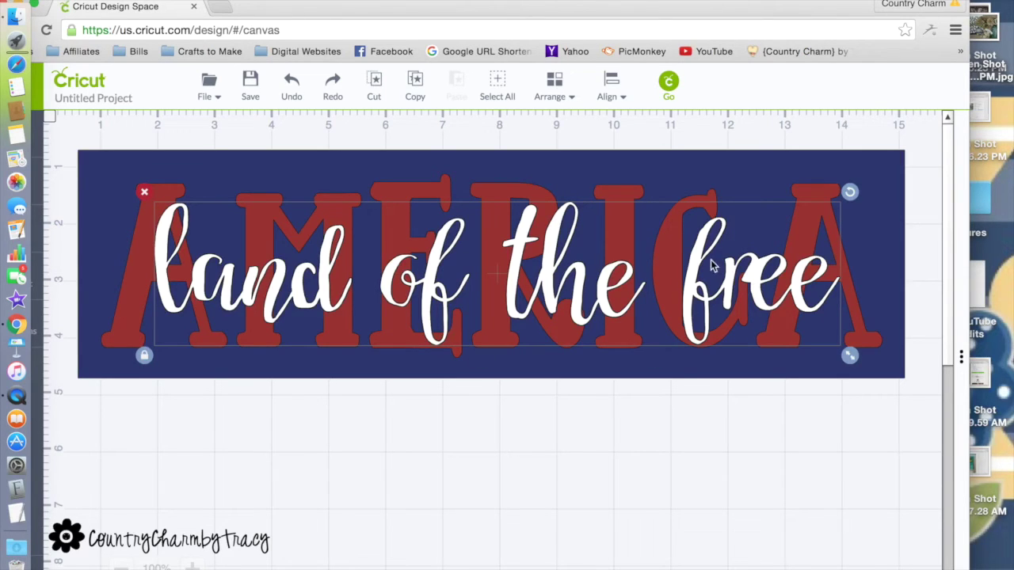
right_click(587, 283)
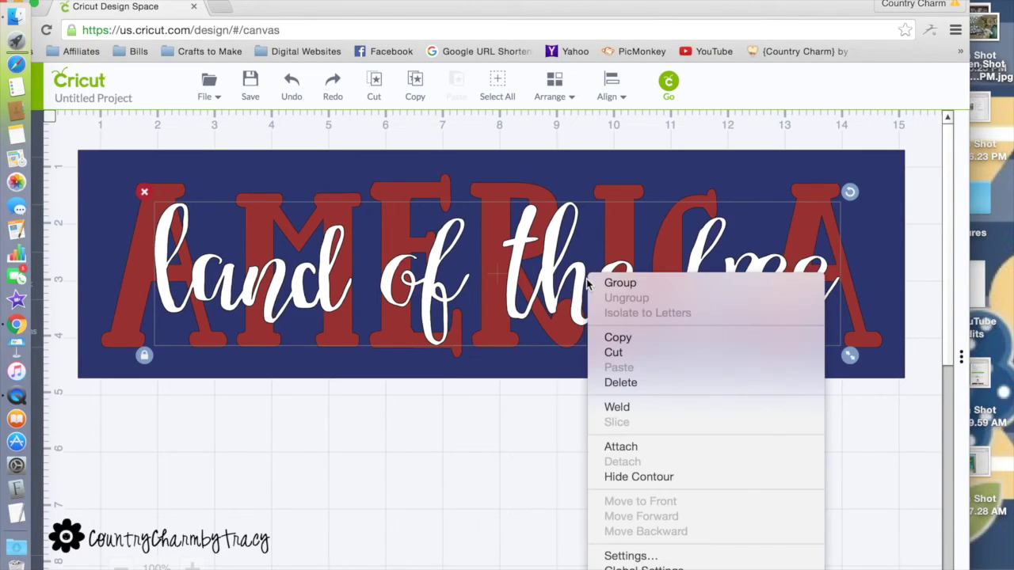
left_click(638, 287)
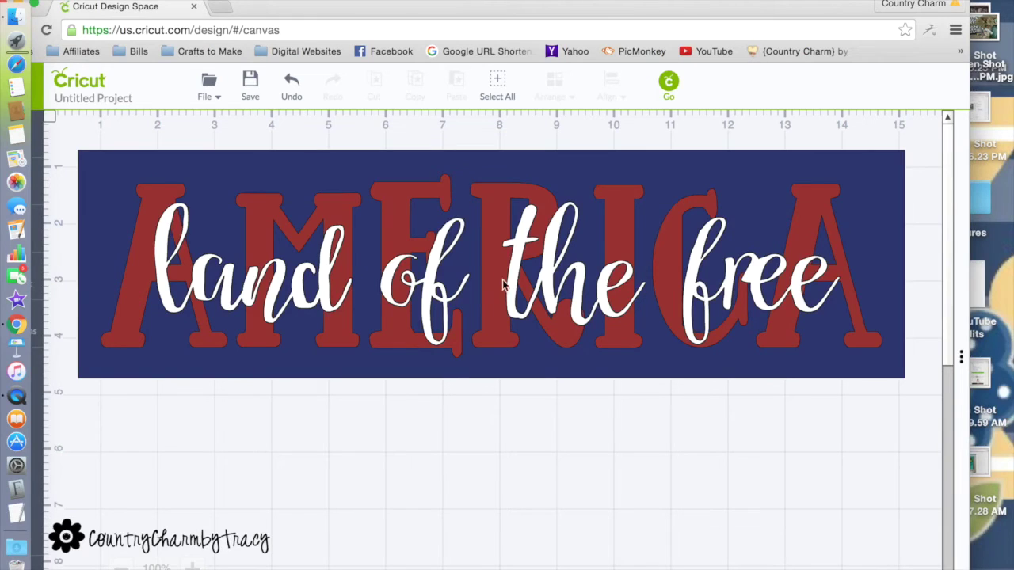
- Move the grouped script below the AMERICA panel and check Mat 2 in the mat preview
left_click_drag(558, 295, 544, 482)
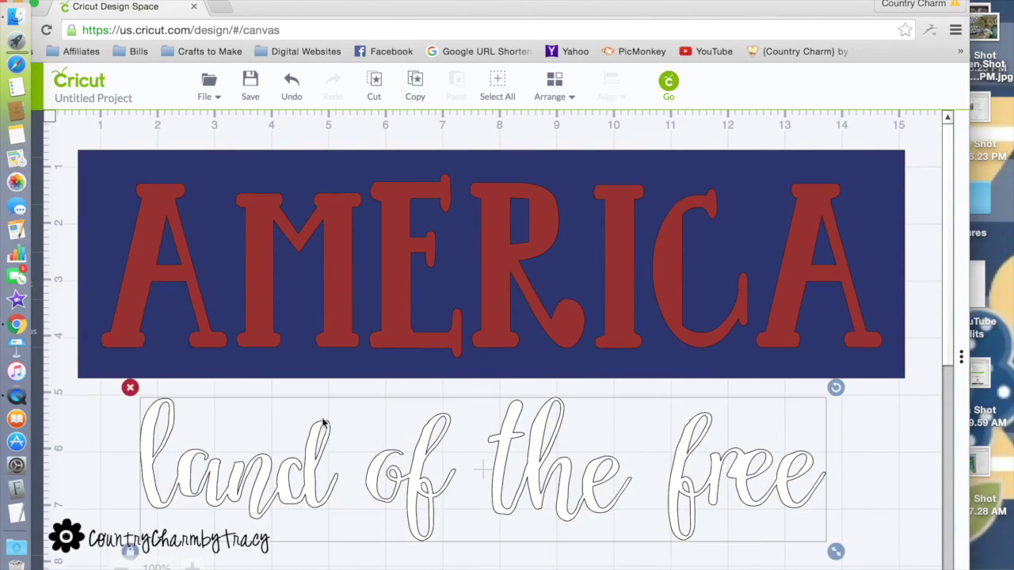
left_click(182, 278)
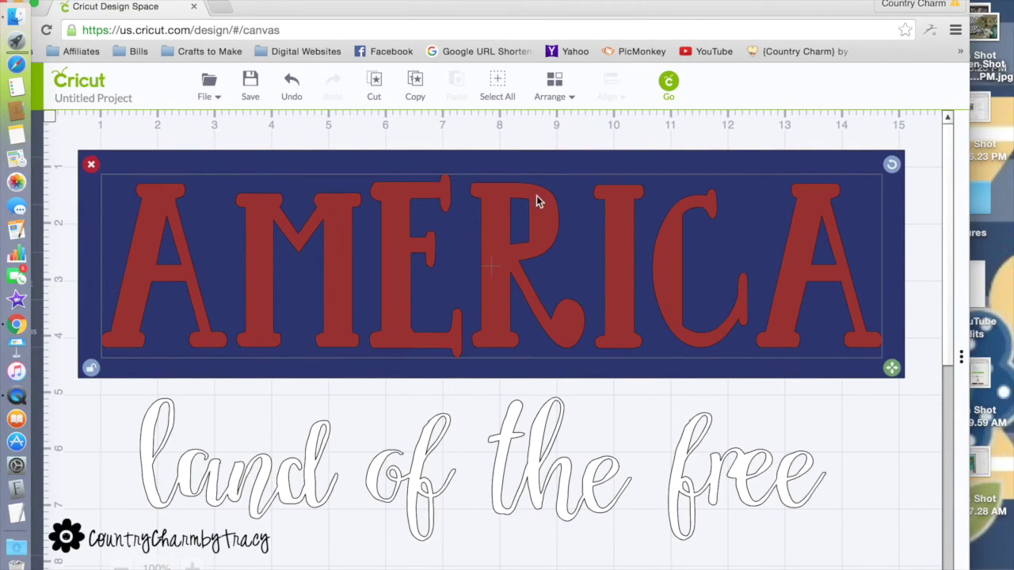
left_click(669, 83)
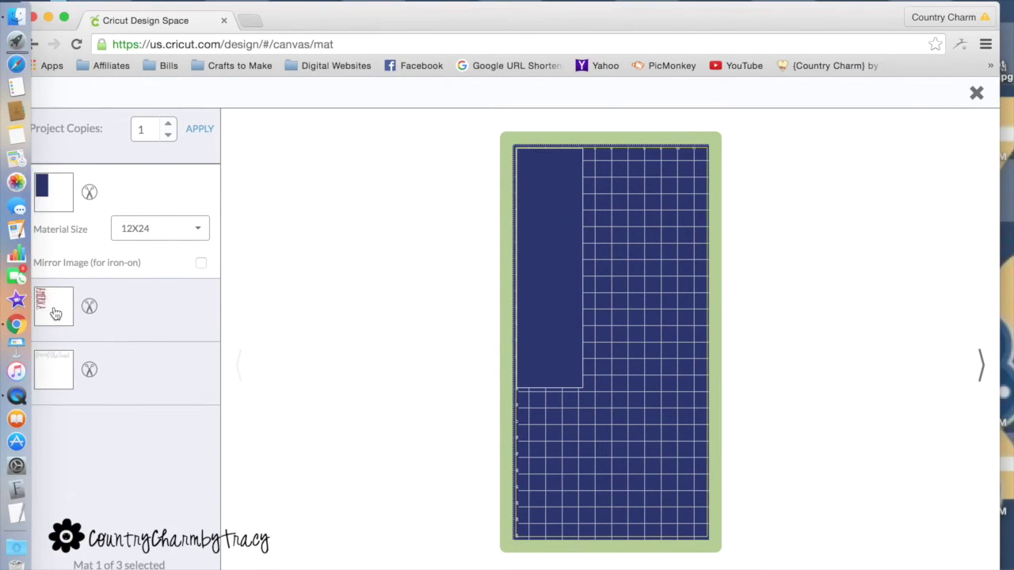
left_click(46, 303)
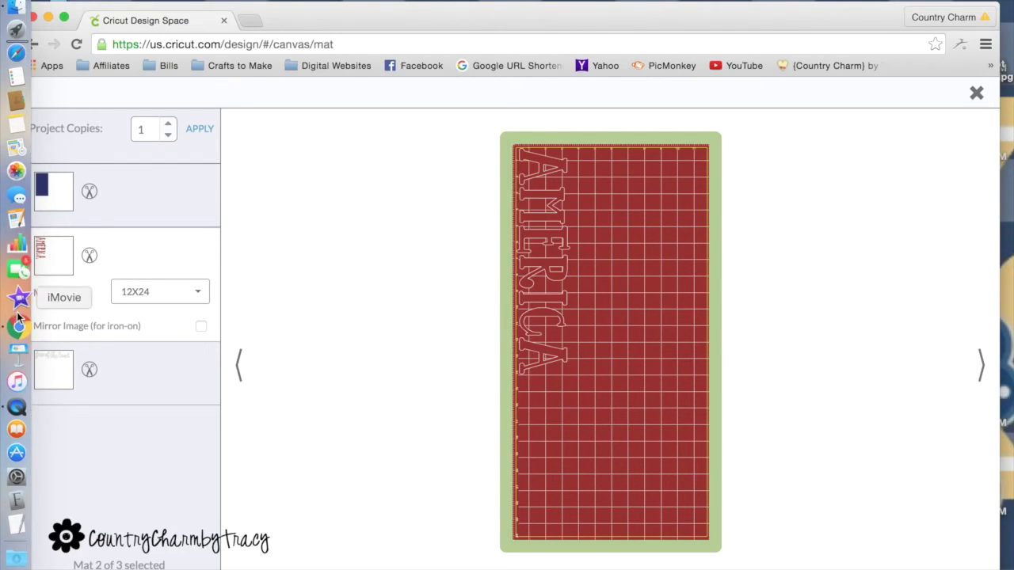
left_click(977, 96)
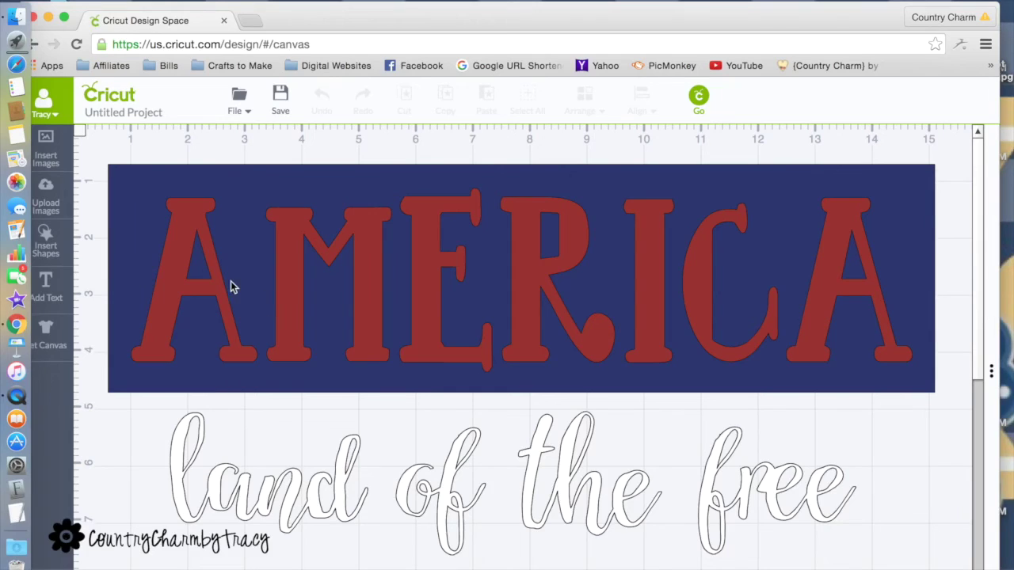
- Delete the blue rectangle behind AMERICA and change the AMERICA layer colour to White
left_click(916, 181)
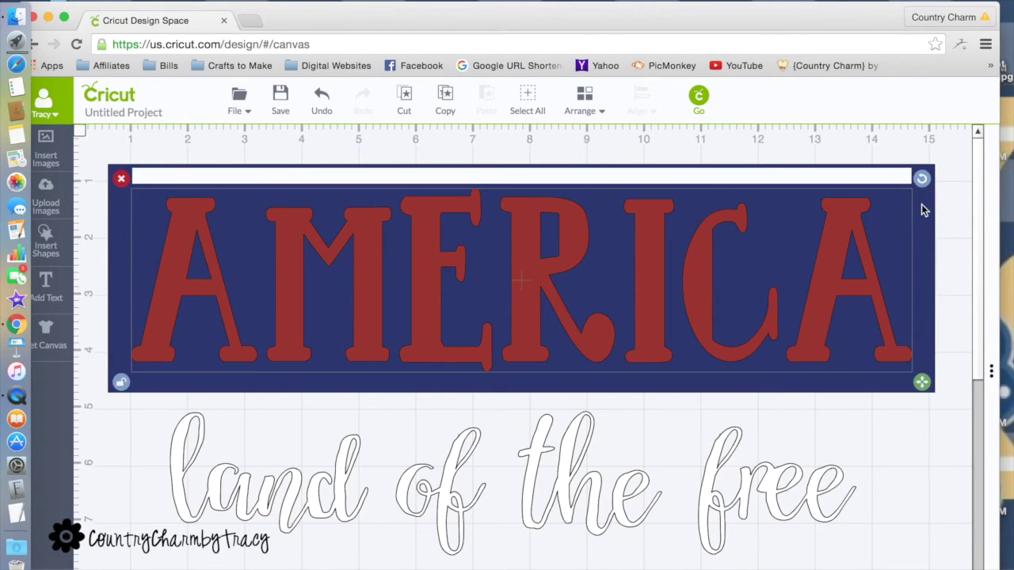
key("Delete")
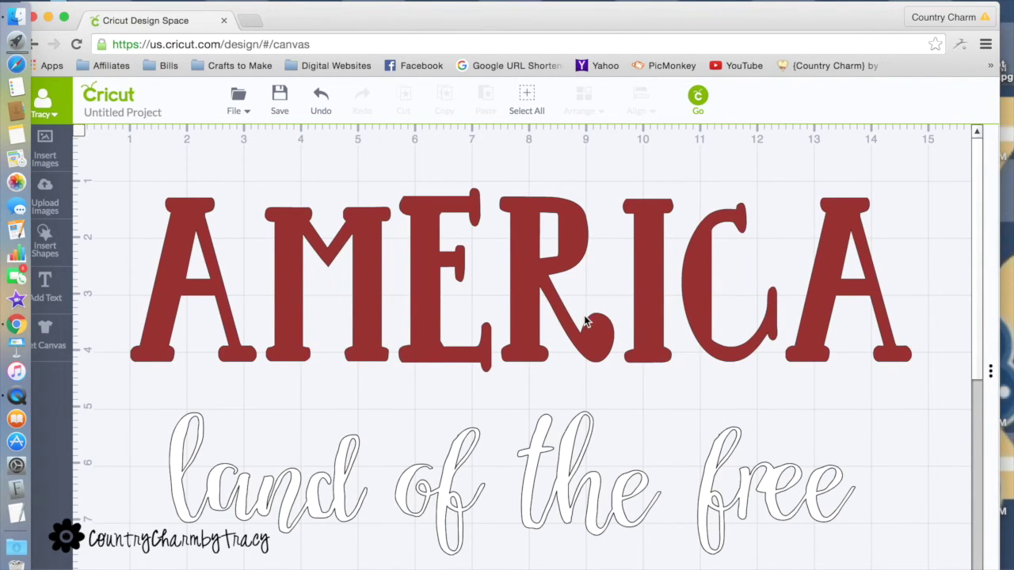
left_click(301, 283)
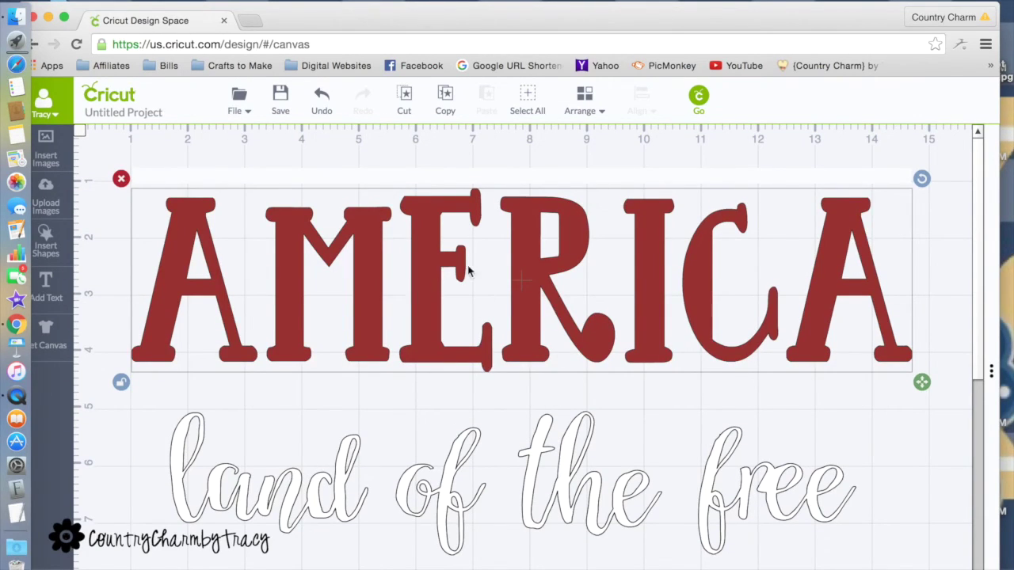
left_click(991, 371)
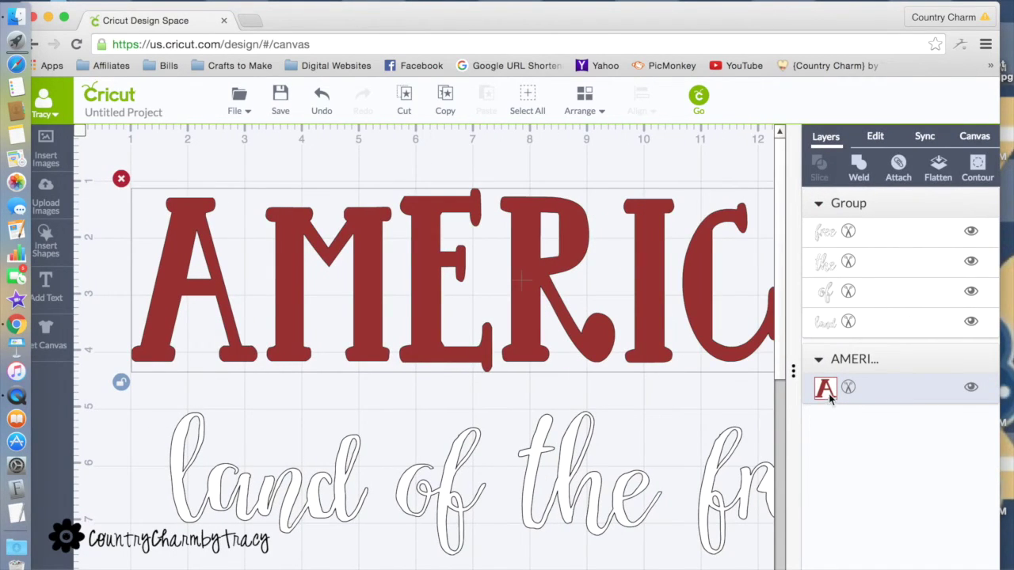
left_click(827, 390)
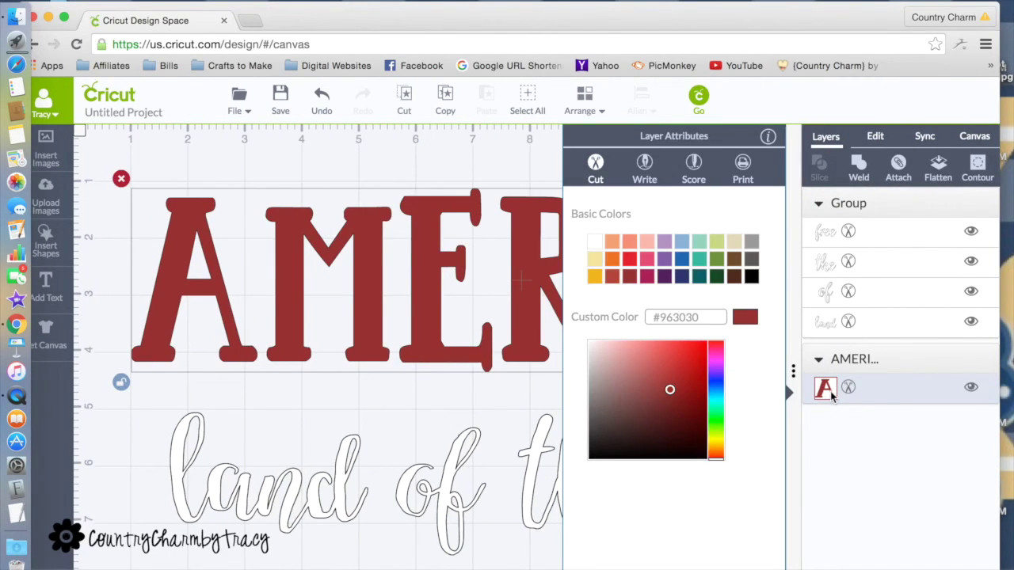
left_click(596, 248)
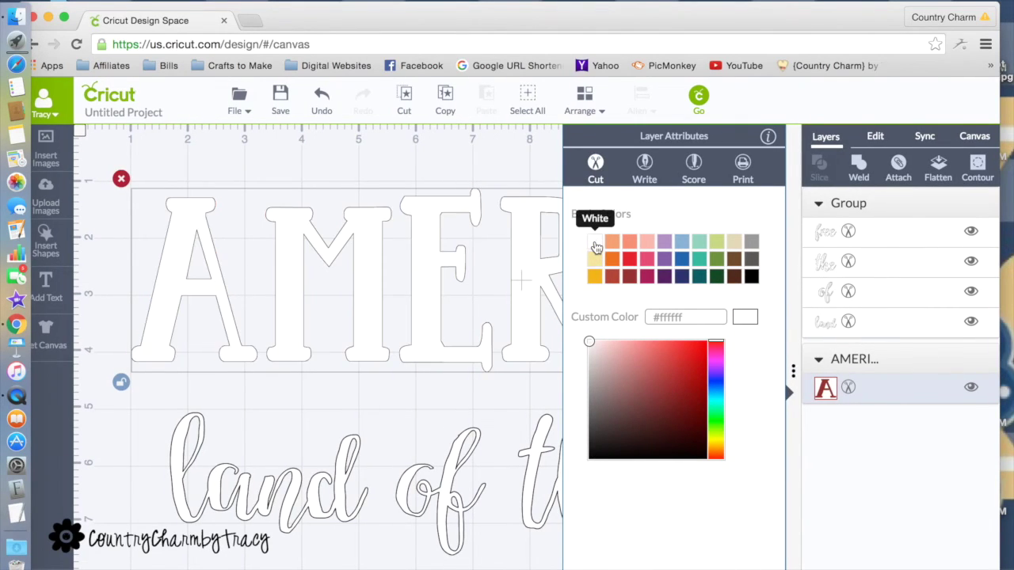
left_click(380, 548)
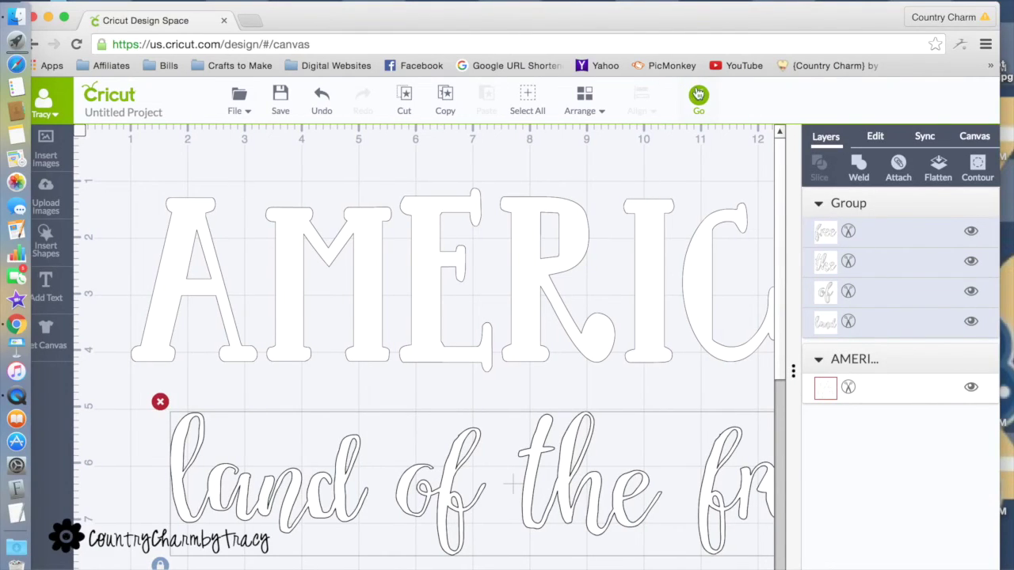
- Preview the mats, then attach AMERICA to the 'land of the free' group and preview again
left_click(699, 96)
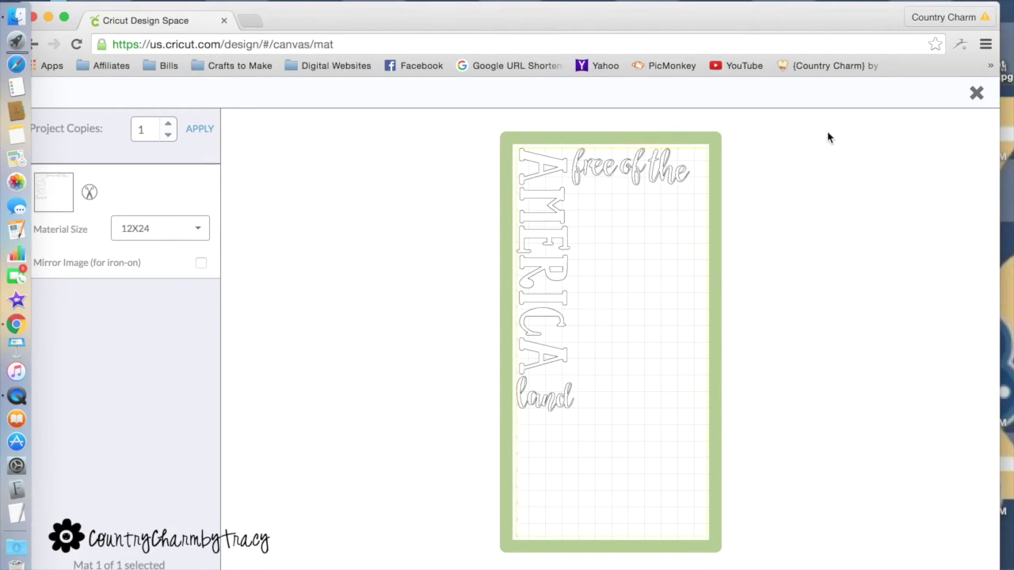
left_click(976, 95)
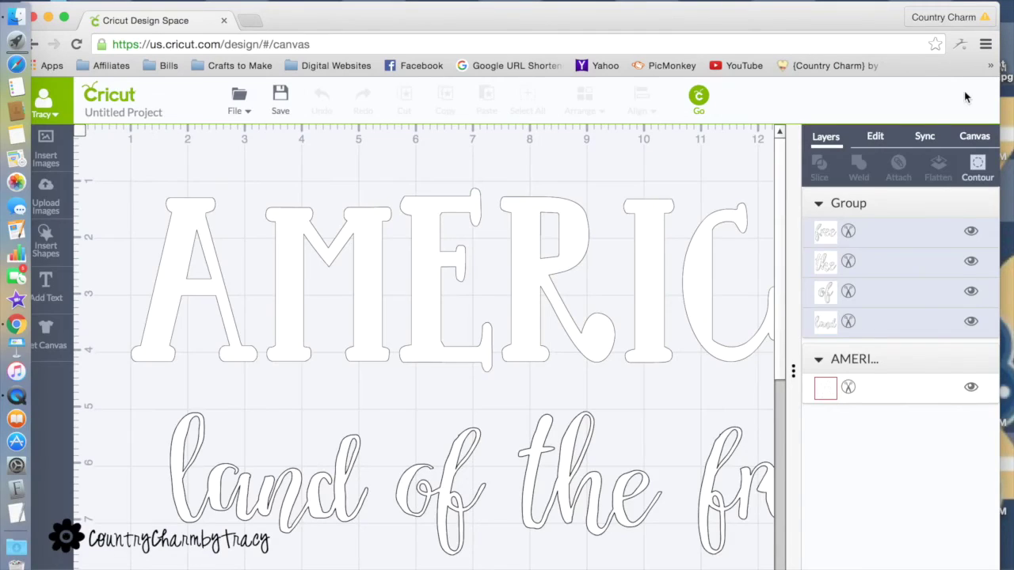
left_click(290, 288)
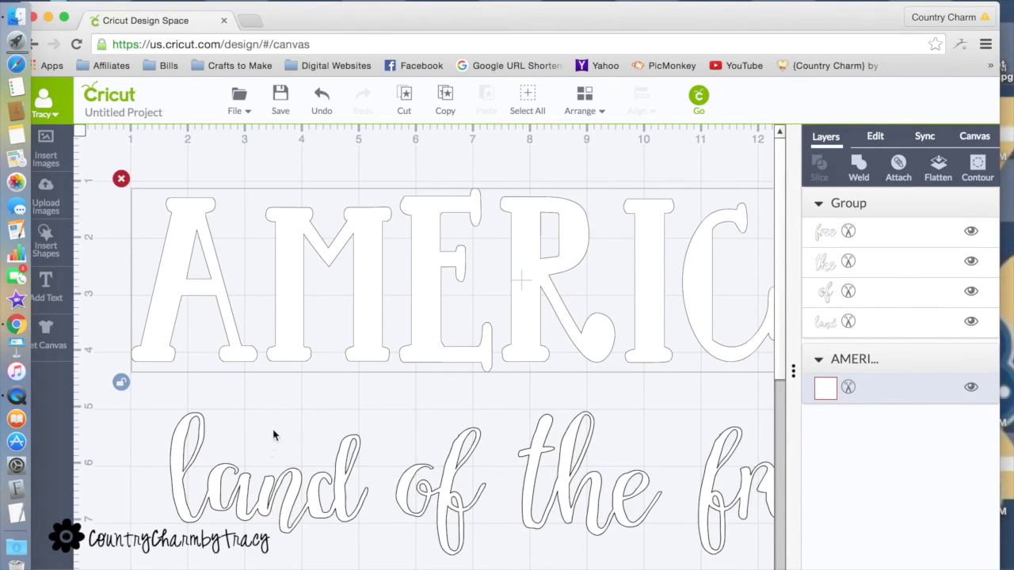
left_click(309, 496, "shift")
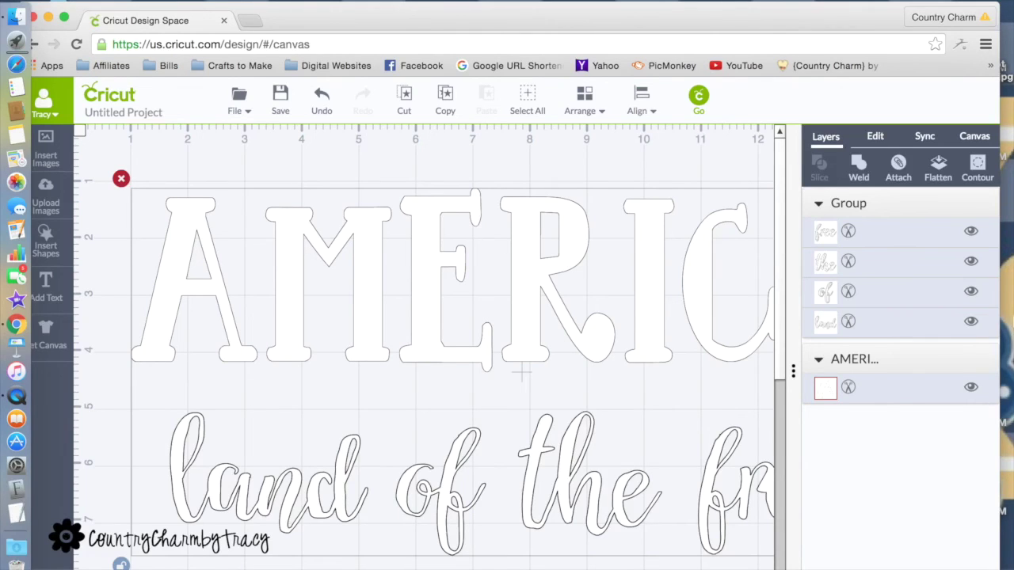
left_click(898, 166)
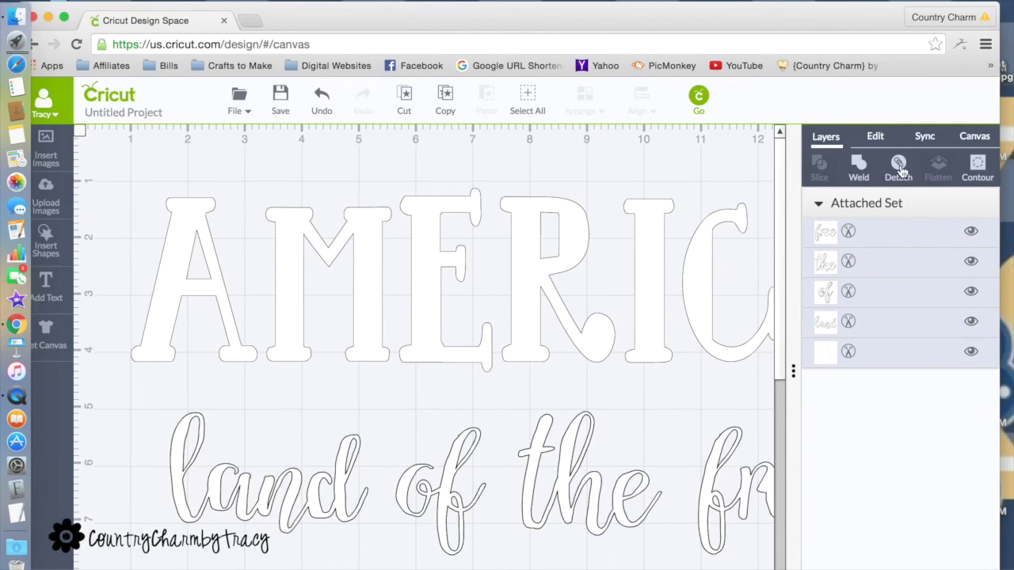
left_click(698, 97)
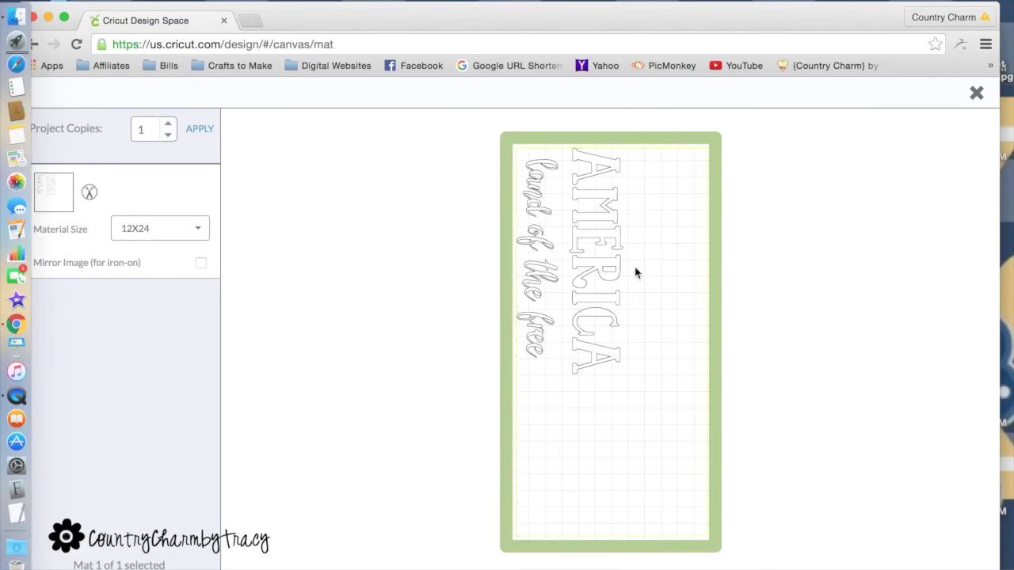
- Close the preview and detach AMERICA from the script
left_click(976, 92)
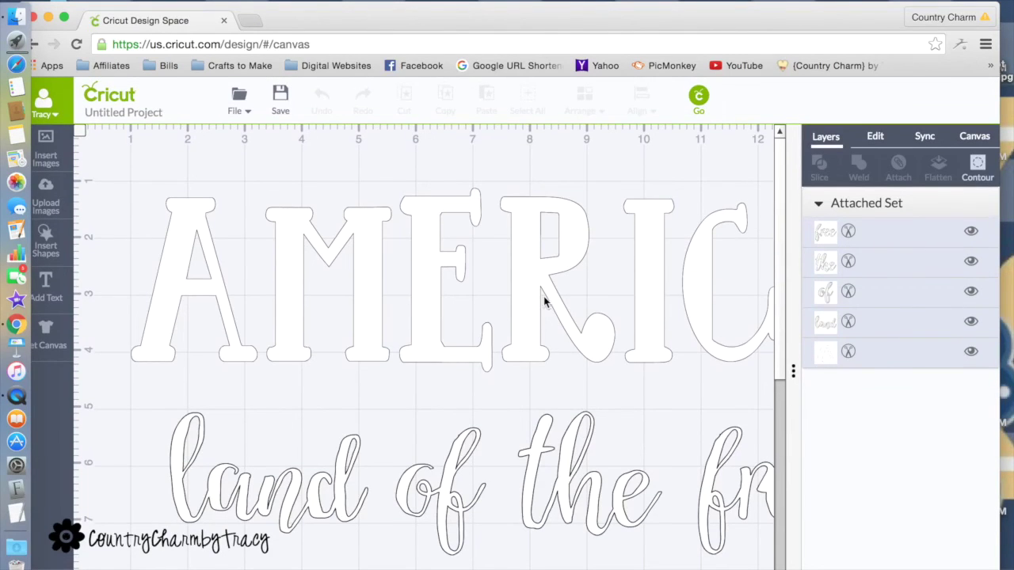
left_click(544, 296)
right_click(544, 299)
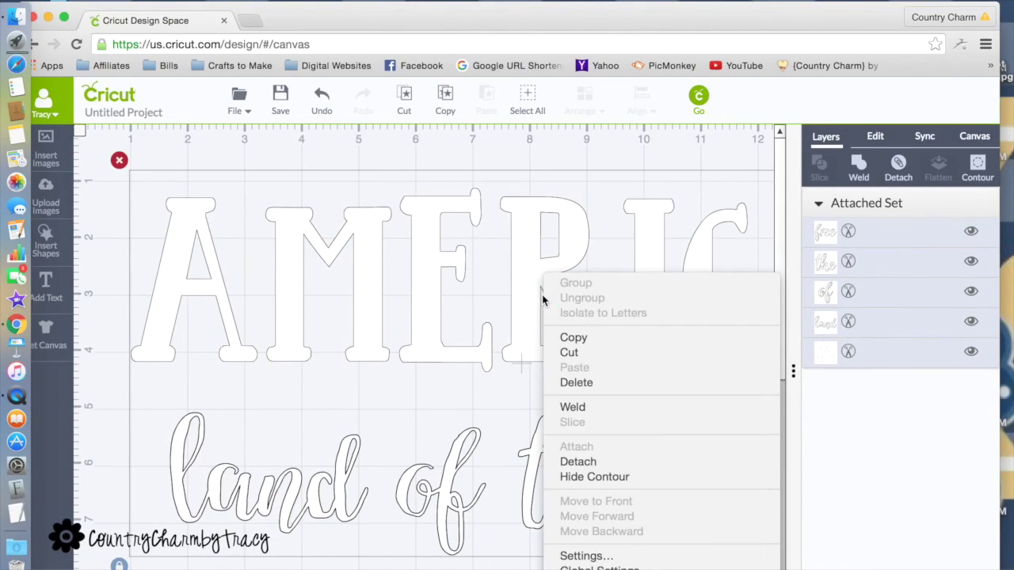
left_click(400, 414)
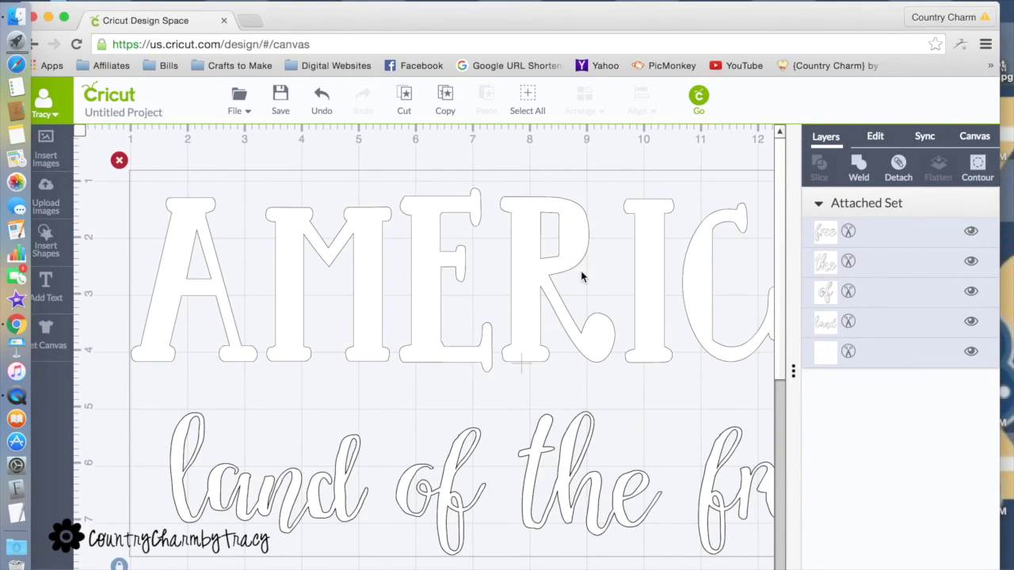
left_click(899, 164)
- Place the script above AMERICA with a gap, reattach them, and preview the mat
left_click(529, 299)
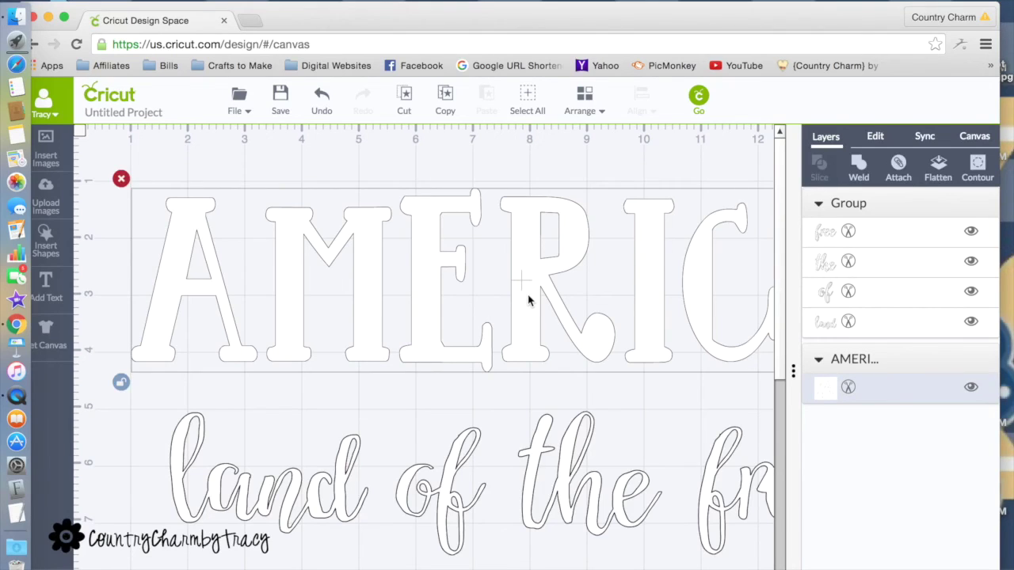
left_click_drag(529, 299, 547, 567)
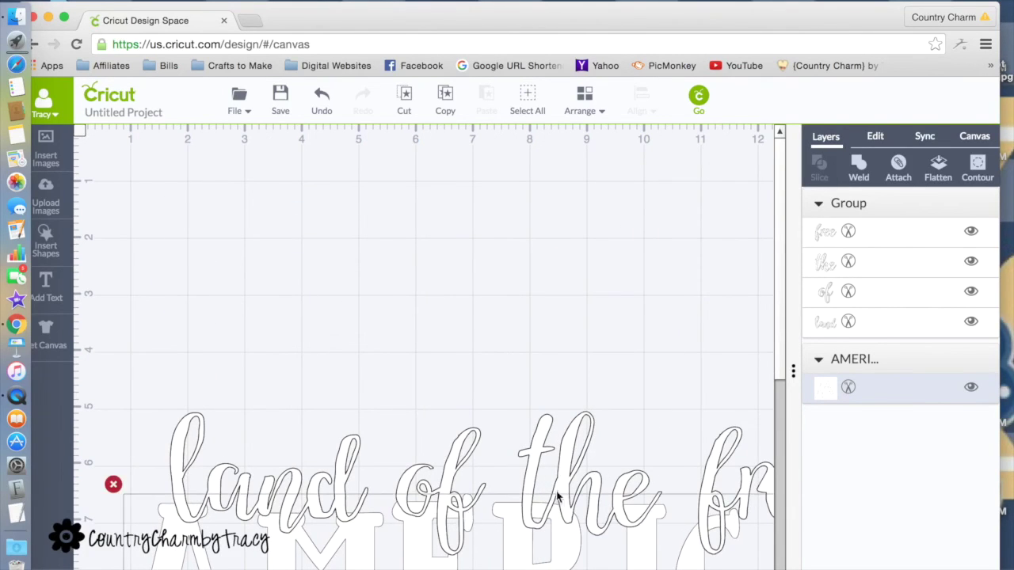
left_click_drag(558, 491, 535, 204)
mouse_move(511, 545)
left_mouse_down()
mouse_move(520, 550)
mouse_move(505, 412)
mouse_move(513, 562)
left_mouse_up()
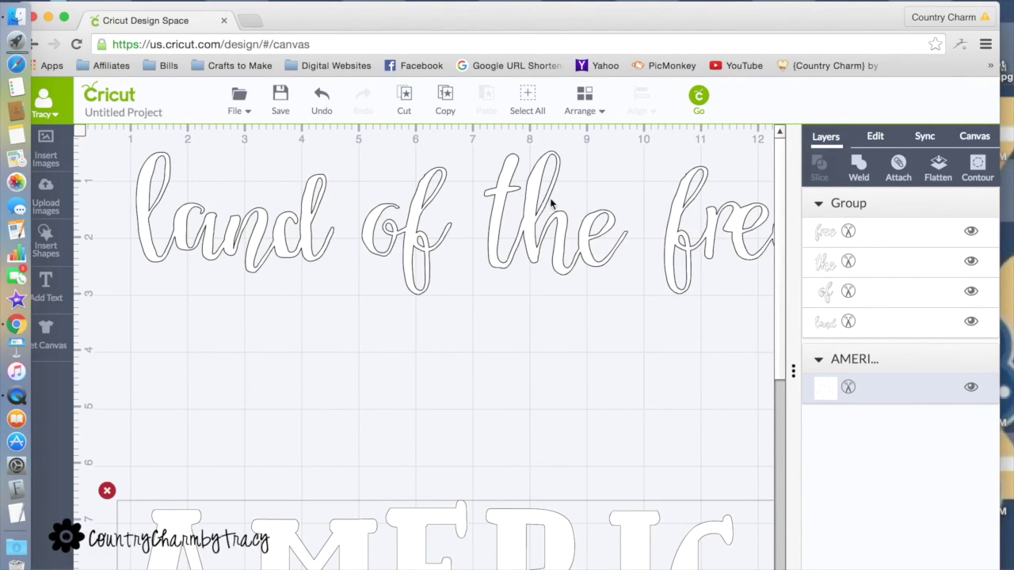
left_click(526, 213, "shift")
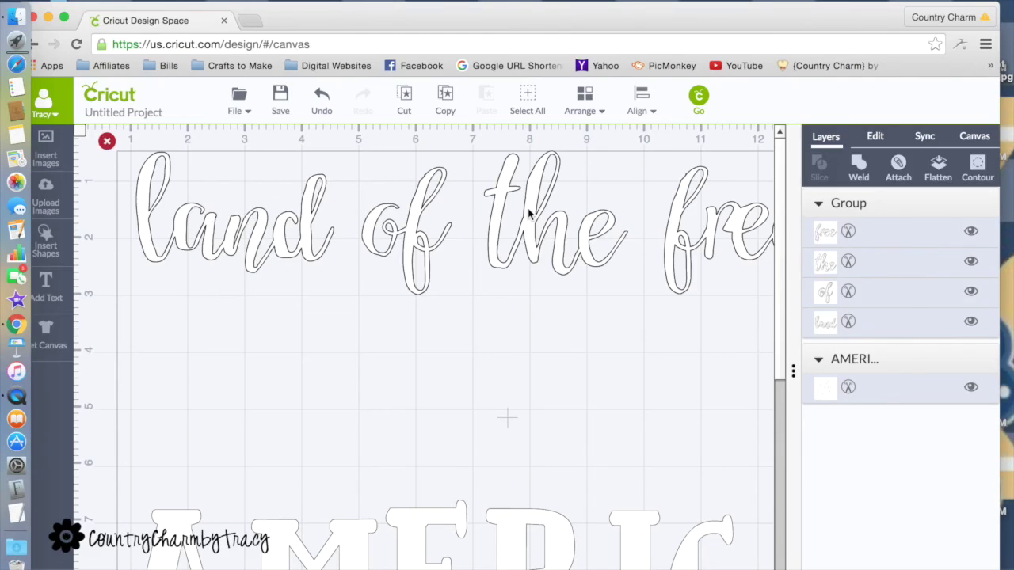
left_click(899, 164)
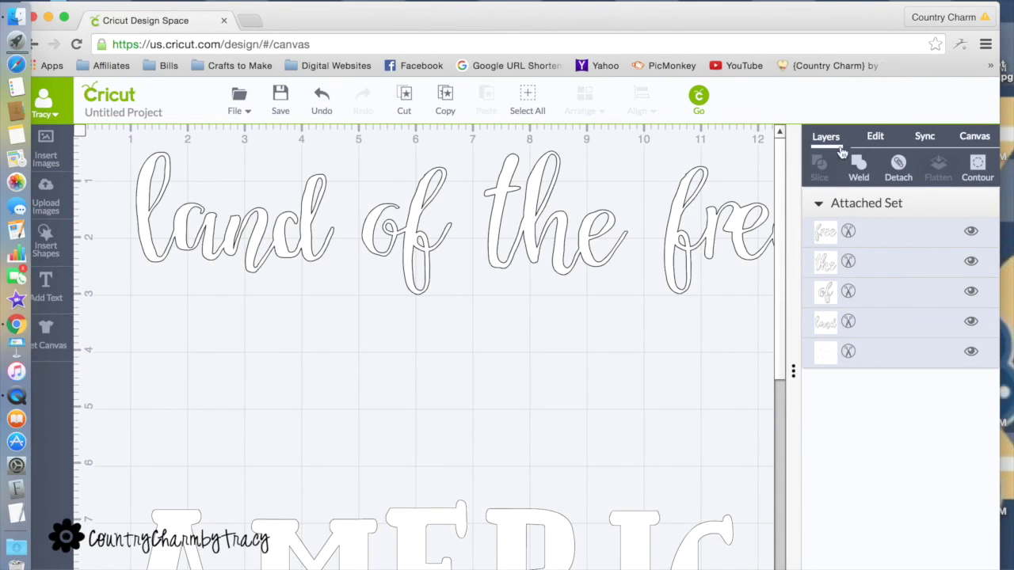
left_click(697, 97)
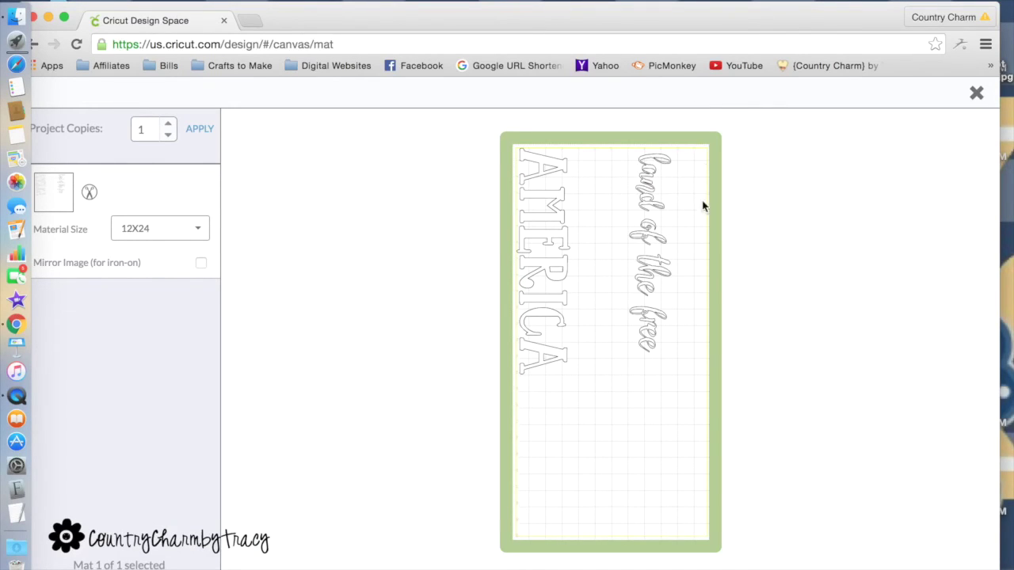
- Detach AMERICA, drop it lower beneath the script, and reattach the two as one set
left_click(977, 94)
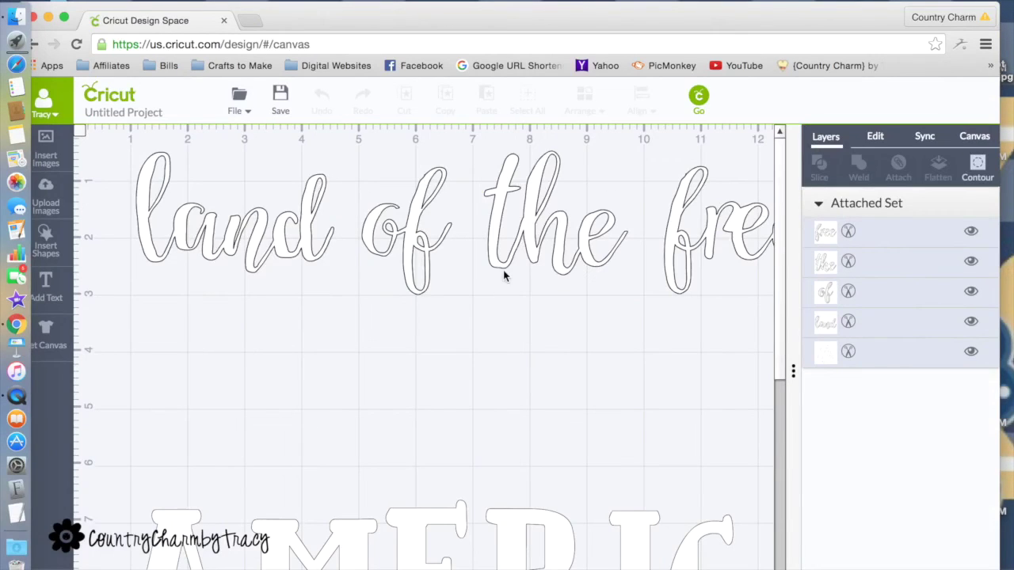
scroll(519, 479, "down", 1)
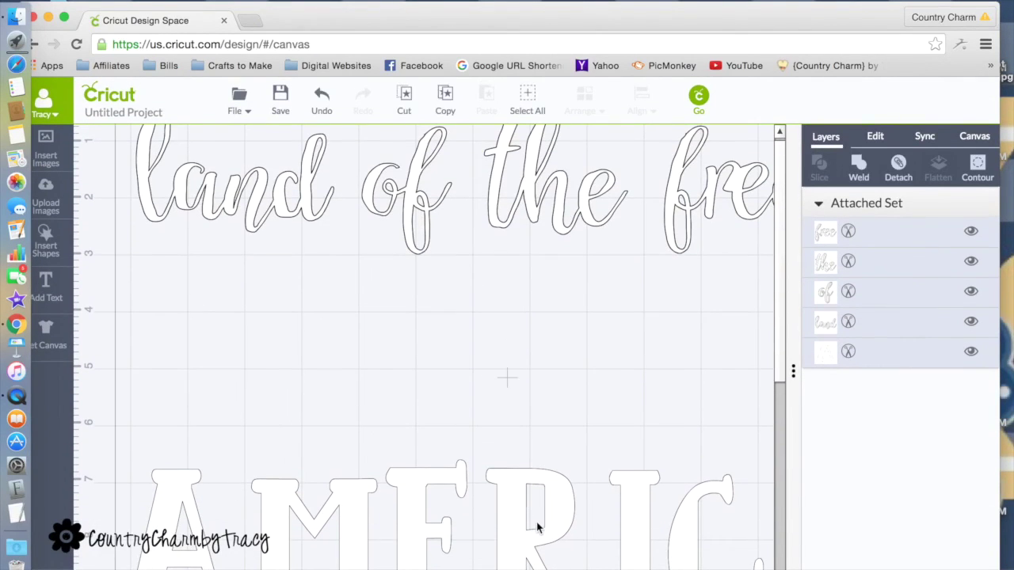
left_click(899, 167)
scroll(507, 511, "down", 1)
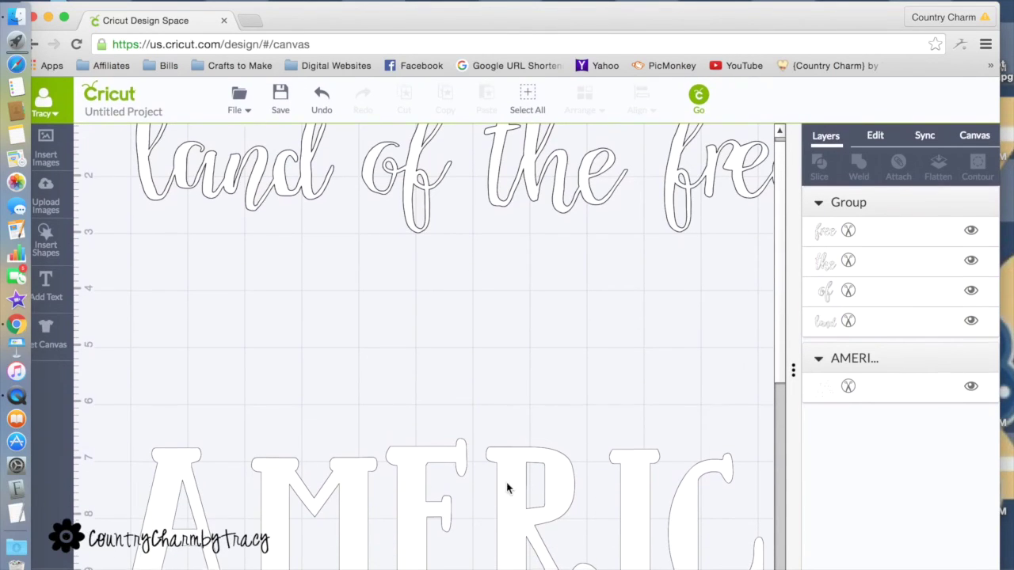
left_click(508, 493)
left_click_drag(507, 493, 509, 569)
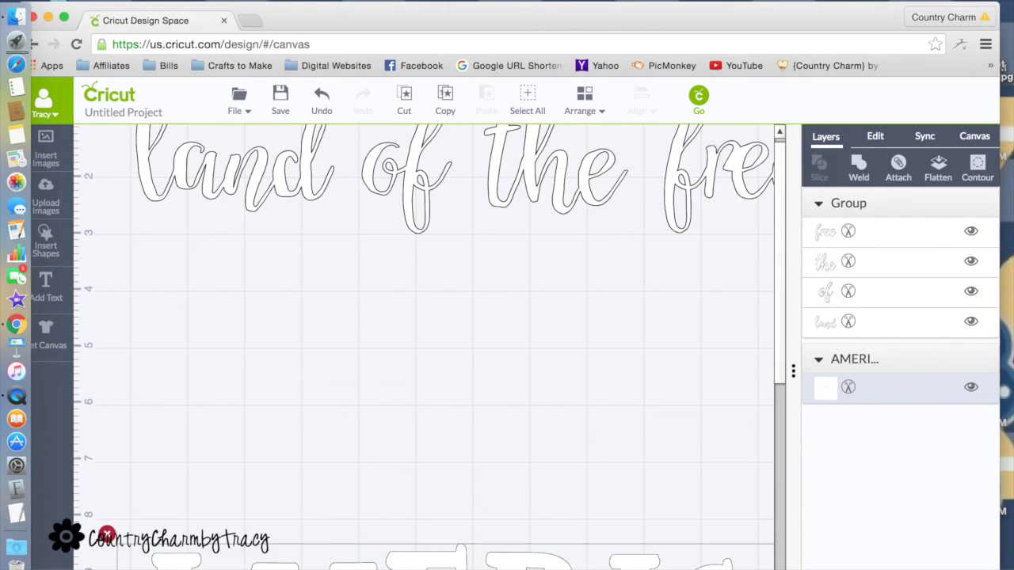
left_click(545, 190)
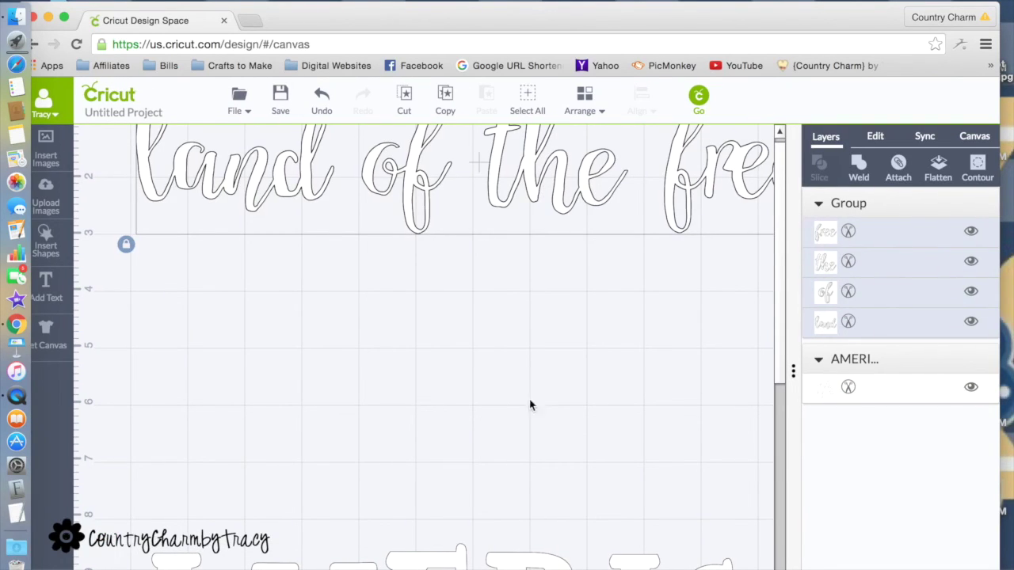
key("ctrl+a")
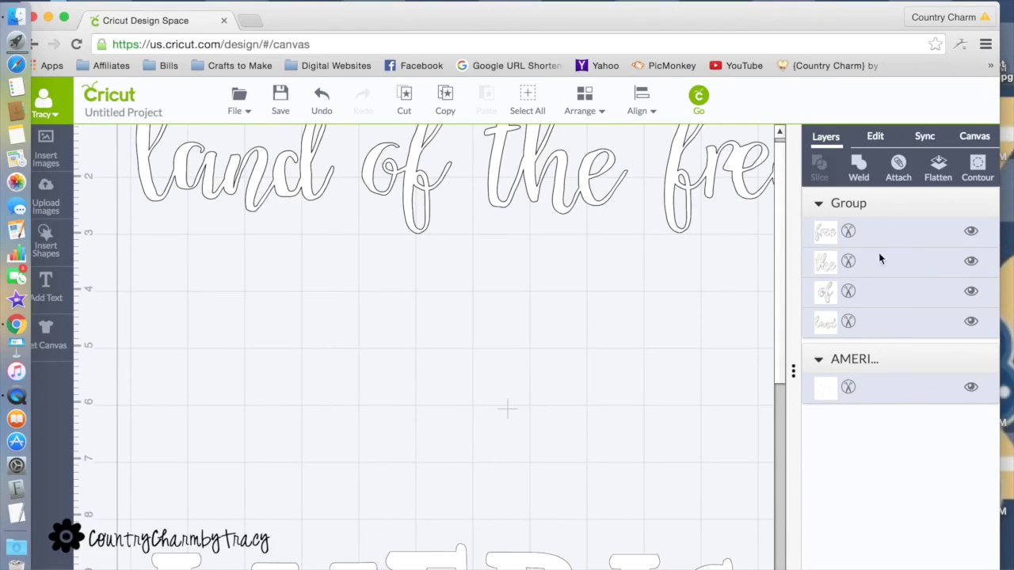
left_click(895, 164)
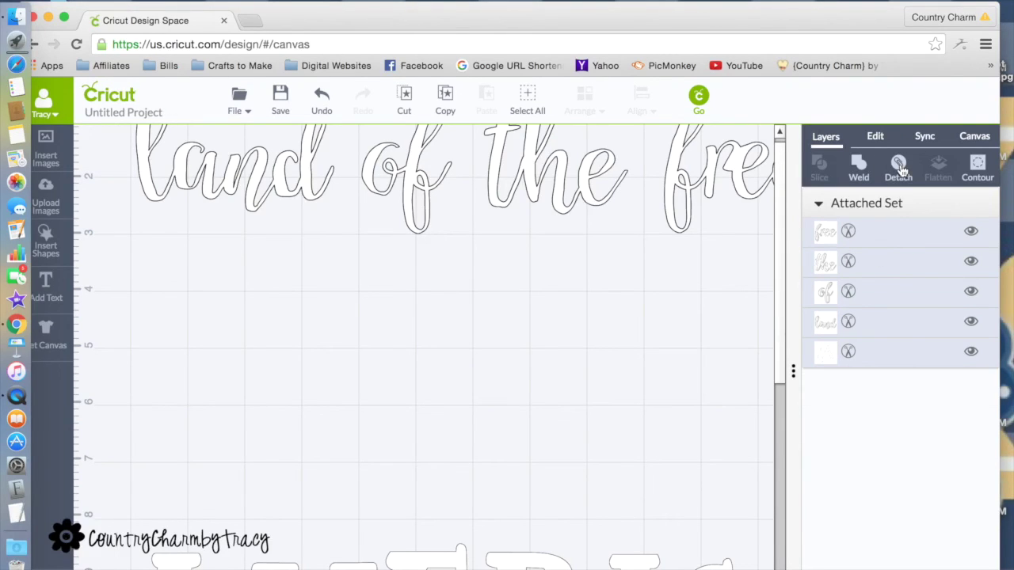
- Run Go to load the 12x24 mat preview of the reattached AMERICA and script
left_click(699, 98)
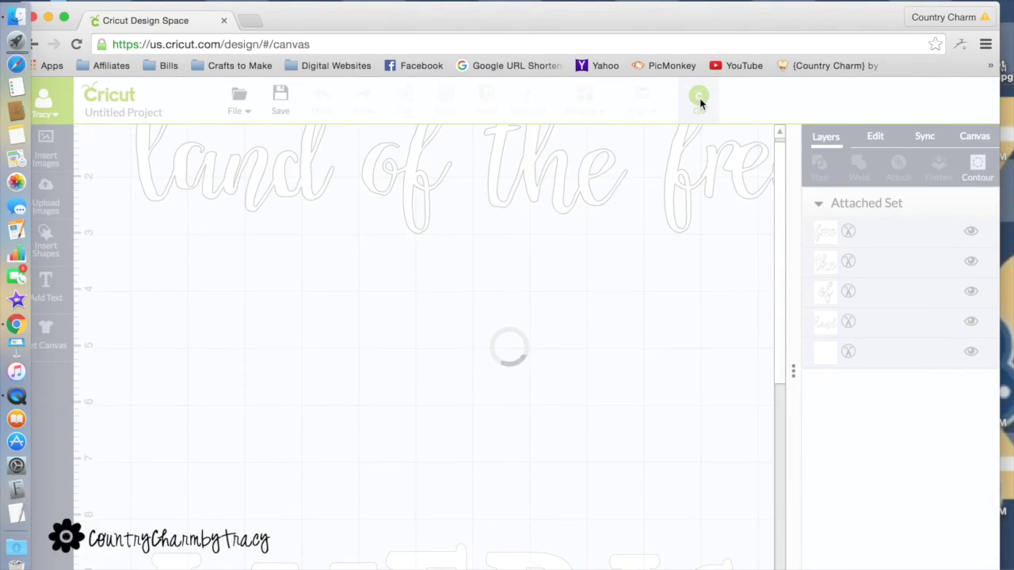